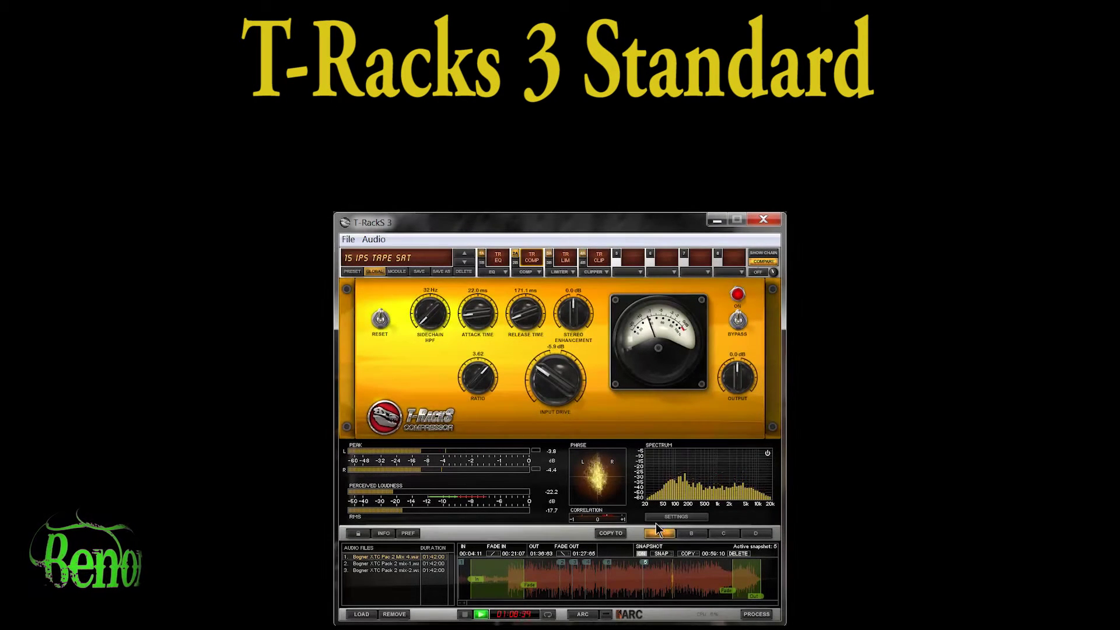
- Set the spectrum analyzer to the Curve display in the metering settings
click(658, 517)
mouse_move(684, 490)
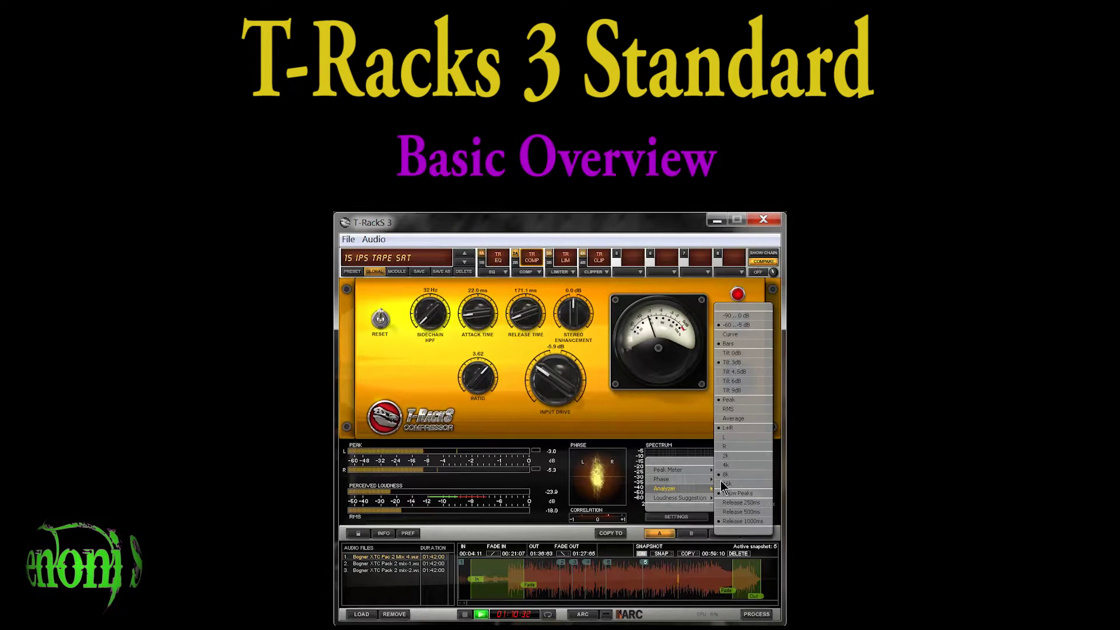
click(730, 335)
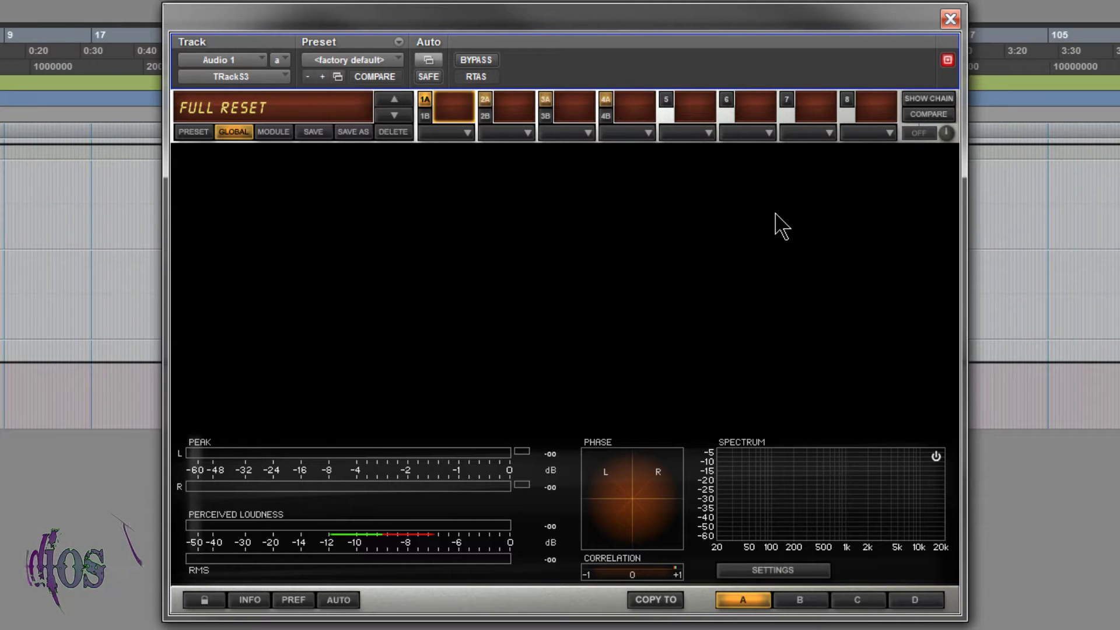
- Show and hide the empty module chain, and load the Classic Equalizer into slot 1A
click(912, 115)
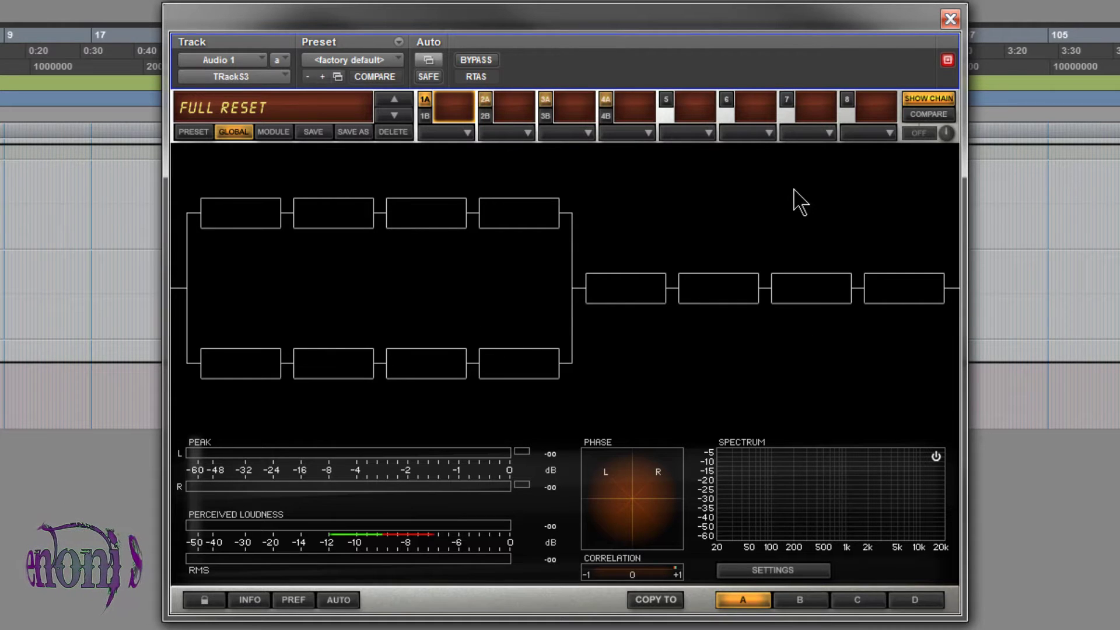
click(913, 104)
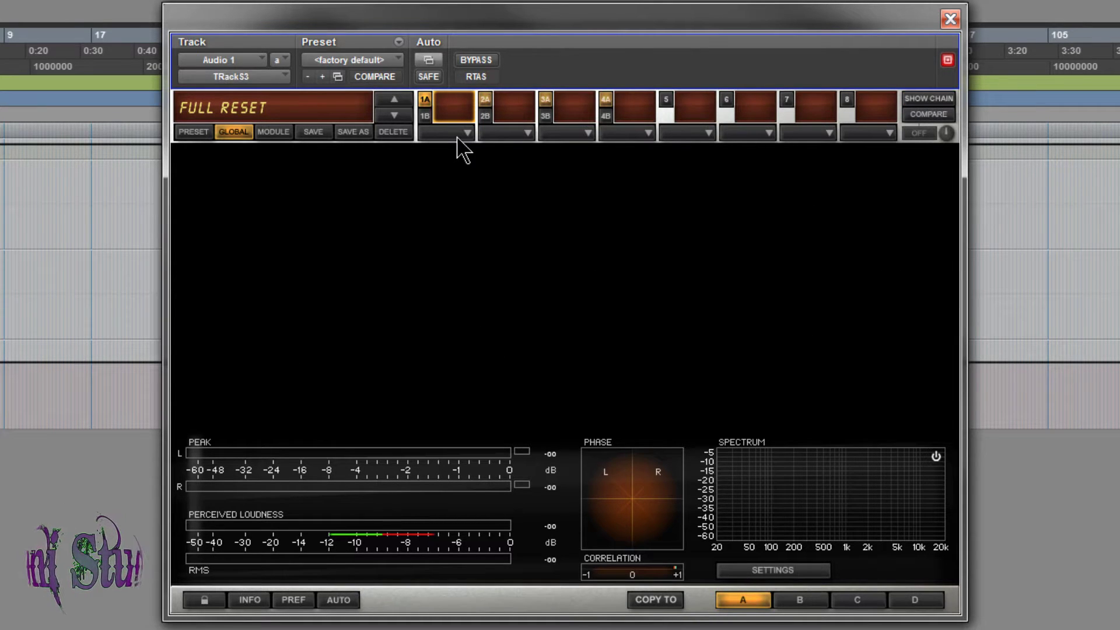
click(457, 135)
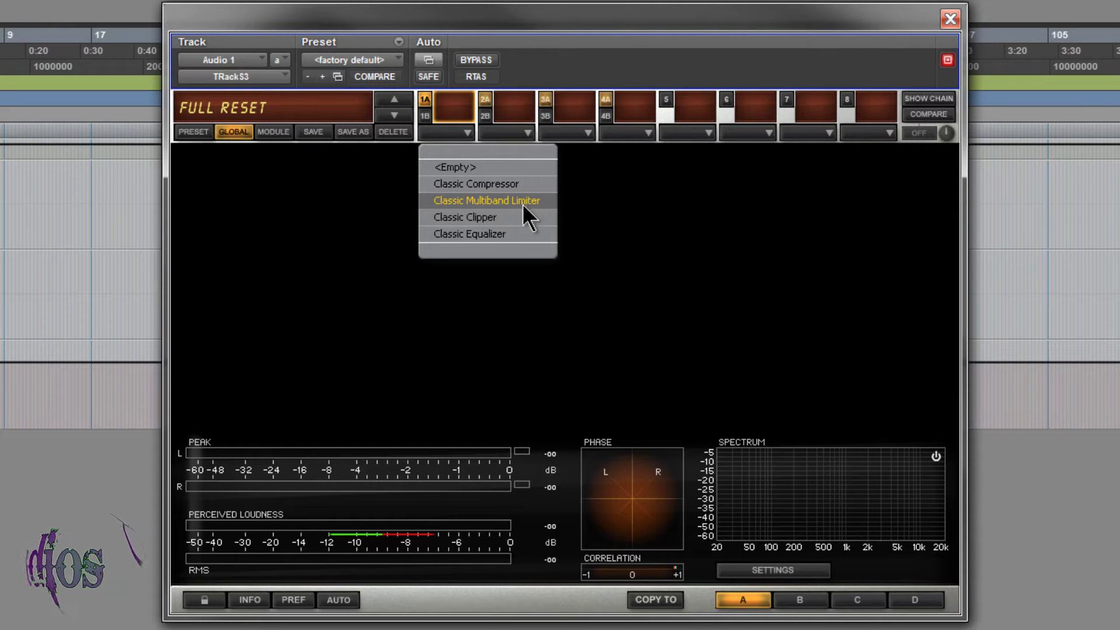
click(505, 236)
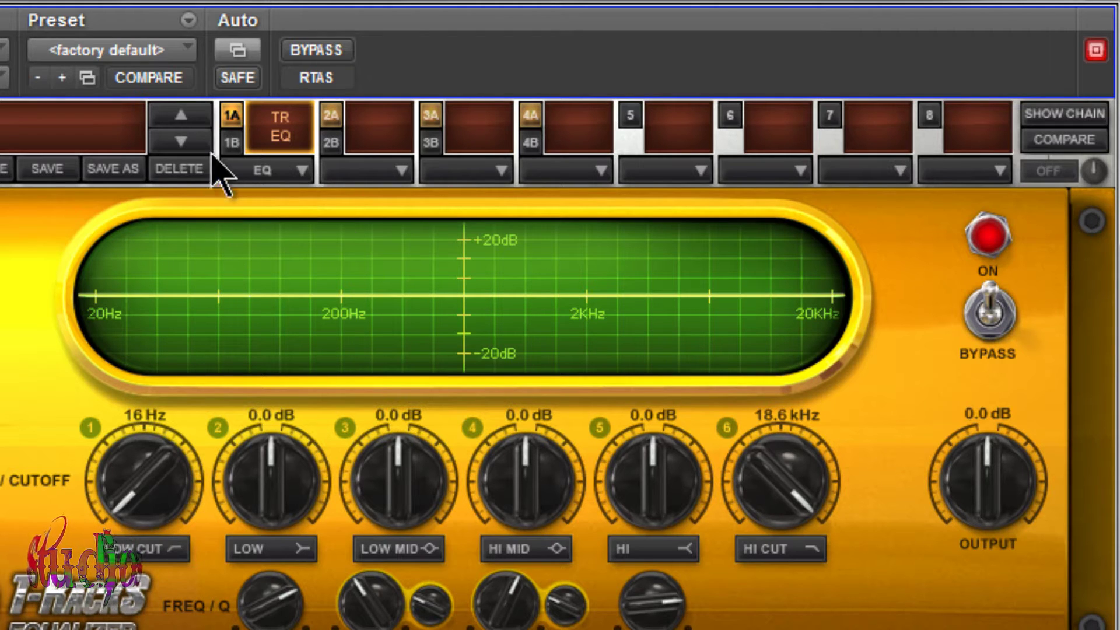
- Load the Classic Compressor into parallel slot 1B and show the module chain
click(231, 146)
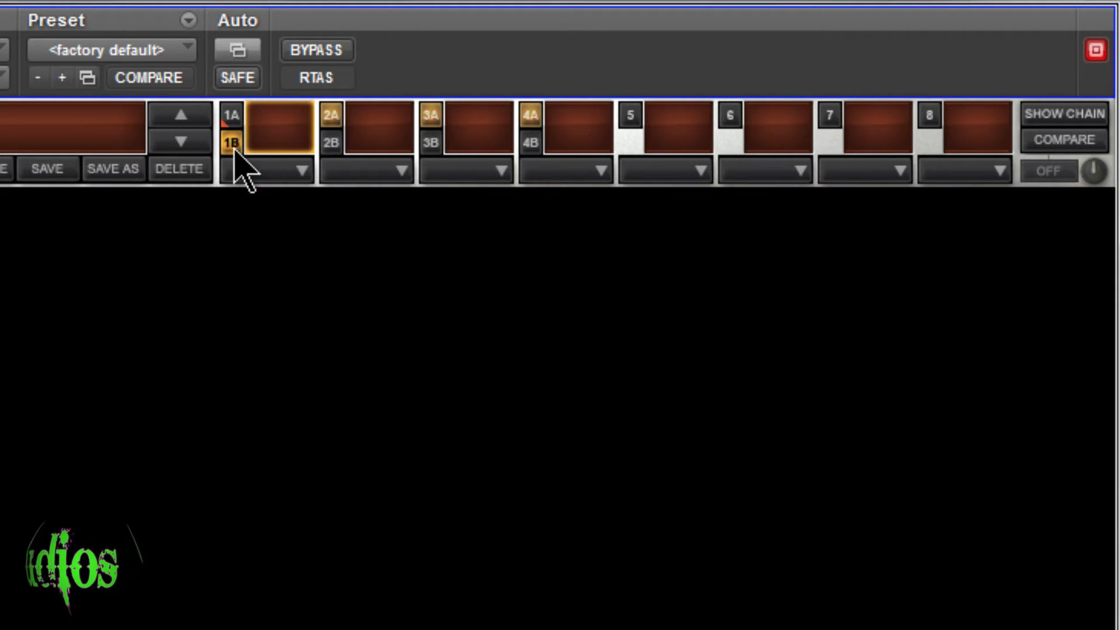
click(283, 171)
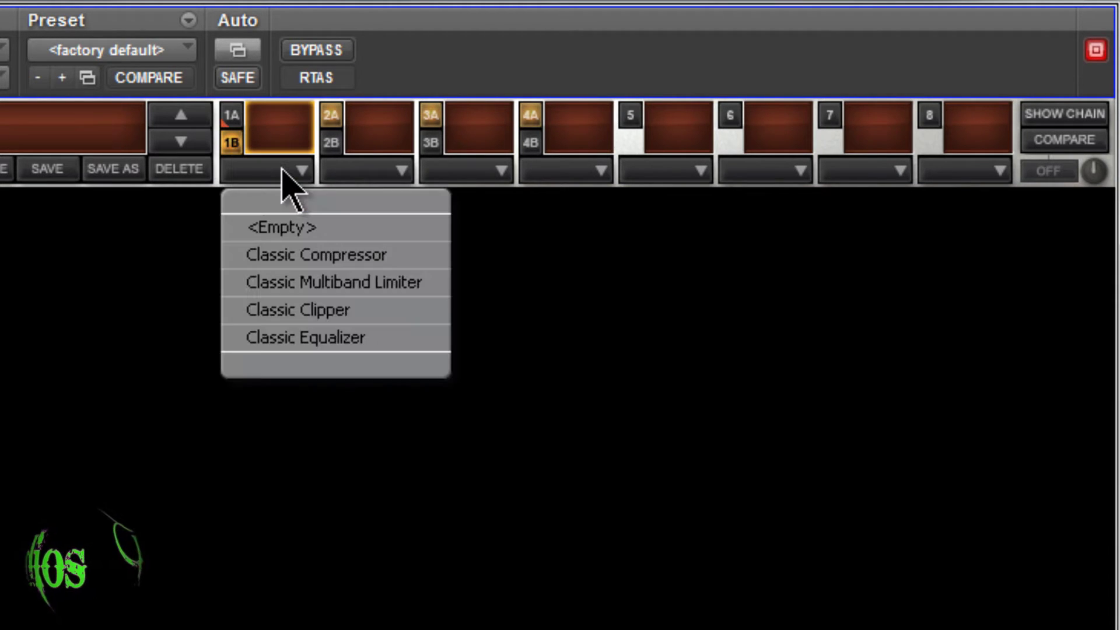
click(384, 255)
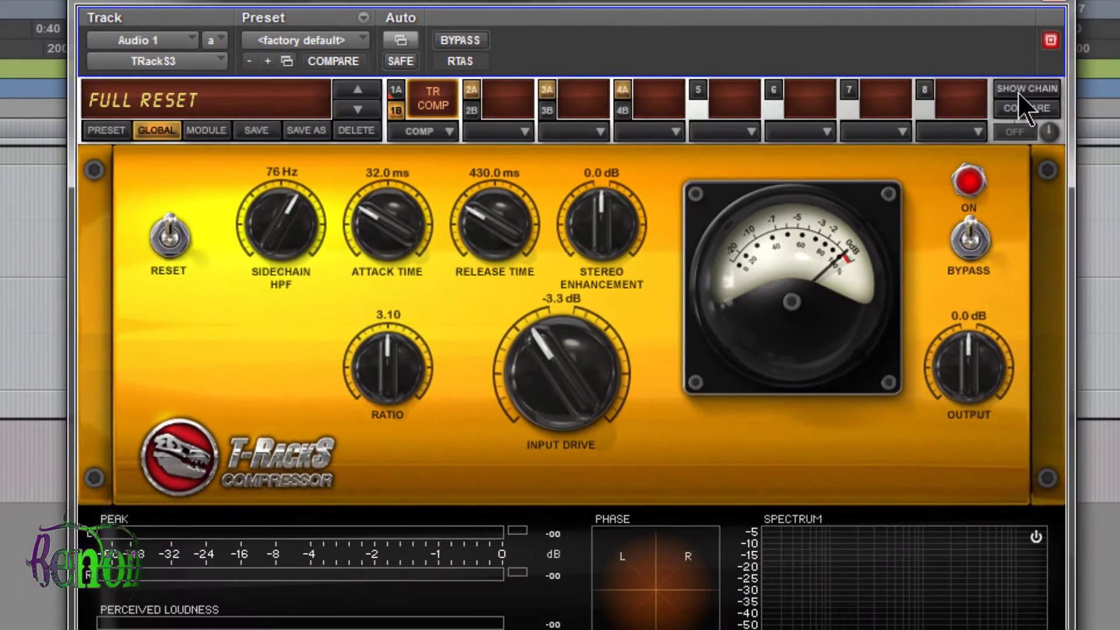
click(1064, 114)
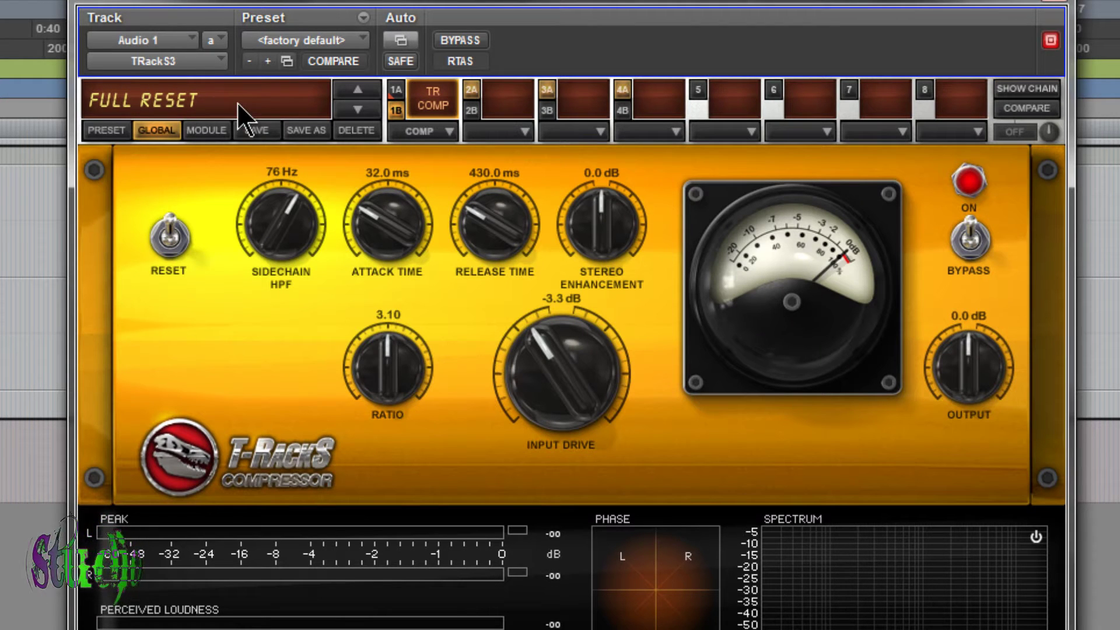
- Load the T-RackS 3 Standard global preset 15 ips tape sat and show its module chain
click(239, 105)
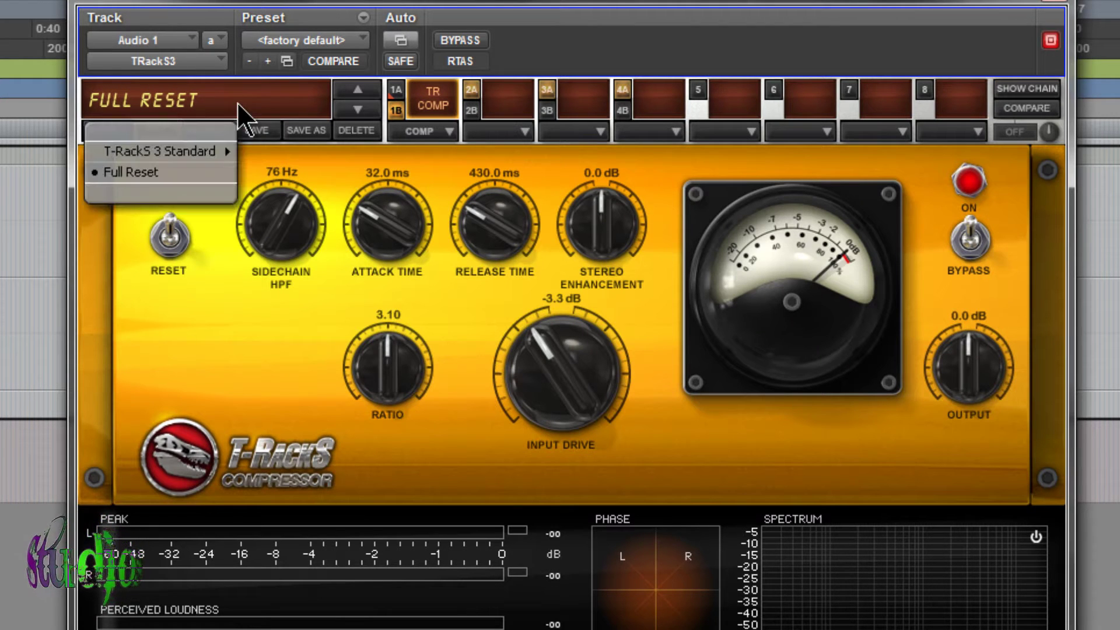
click(176, 172)
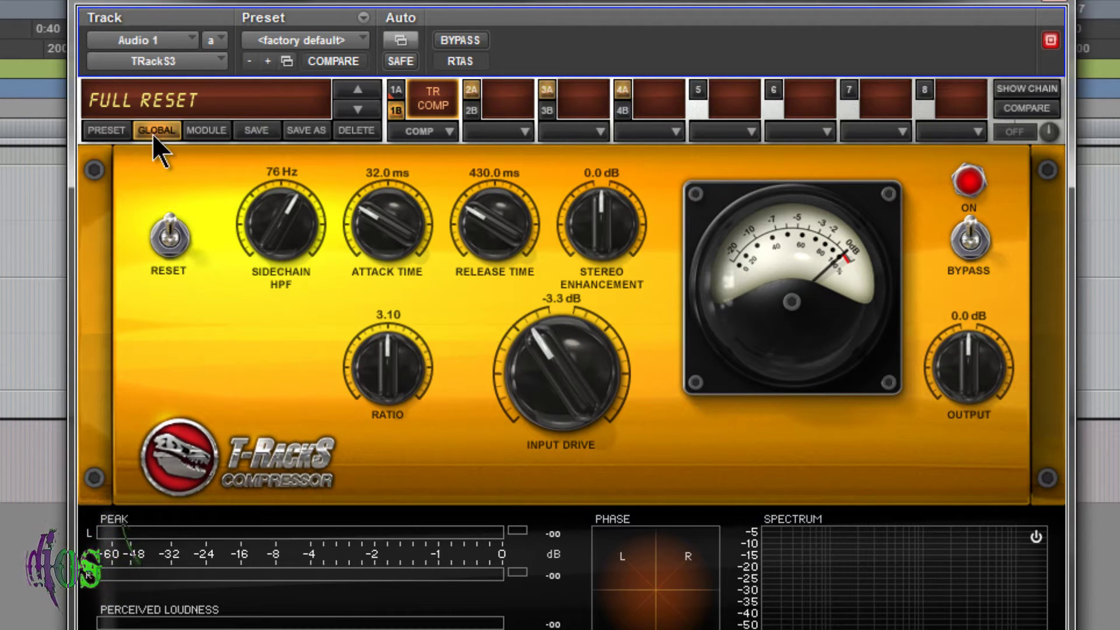
click(237, 105)
mouse_move(180, 153)
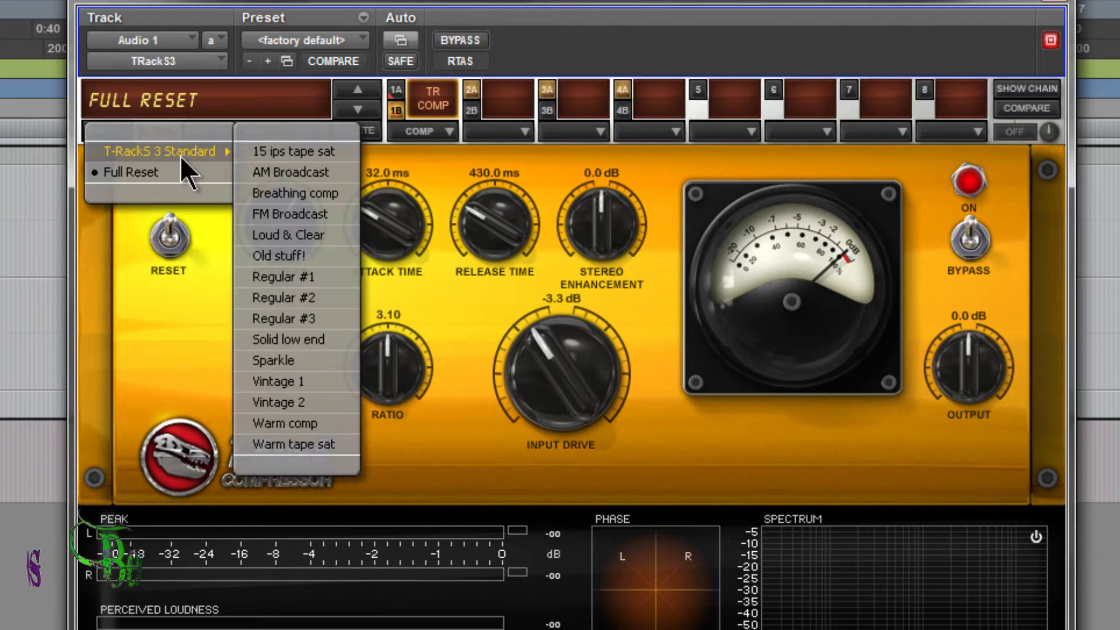
click(272, 153)
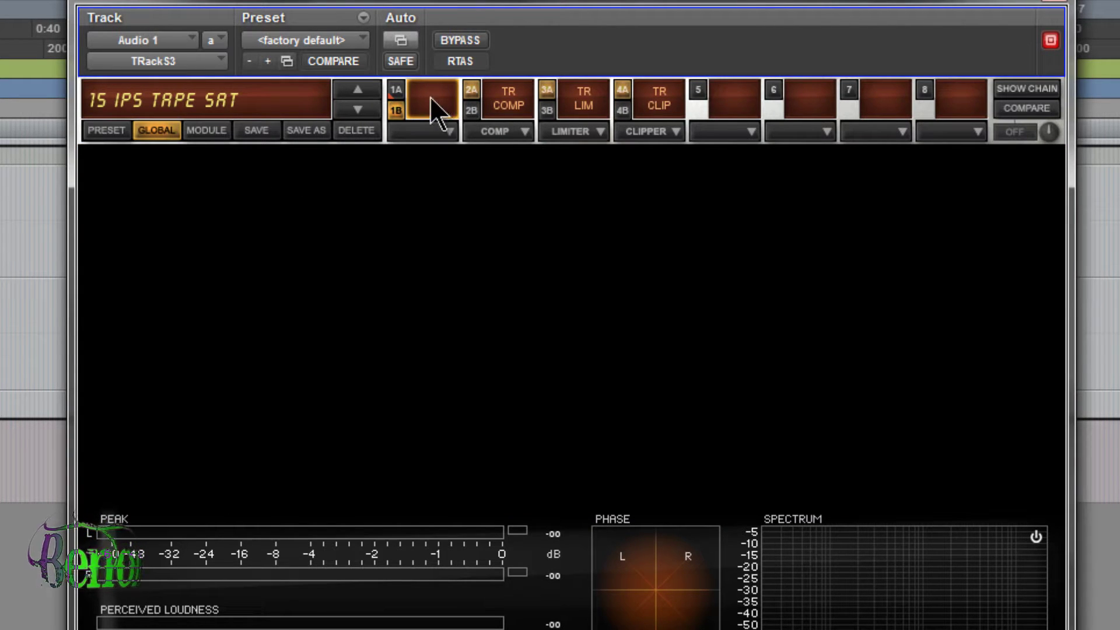
click(1027, 88)
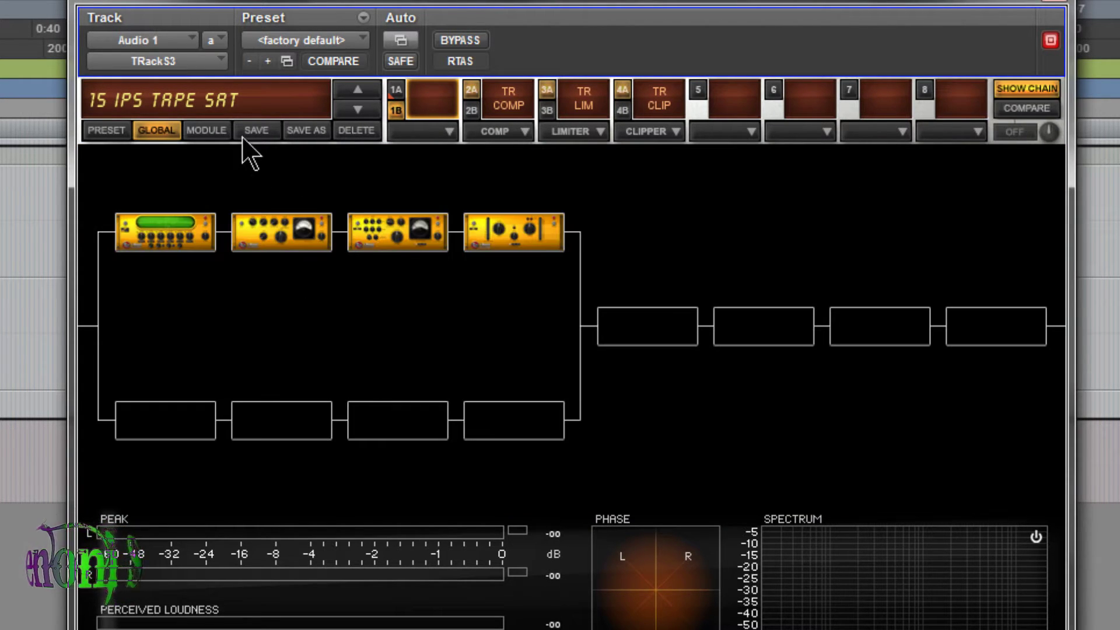
- Load the global preset Vintage 1 with the slot 1A equalizer displayed, and advance to the Vintage 2 preset
click(243, 108)
mouse_move(175, 151)
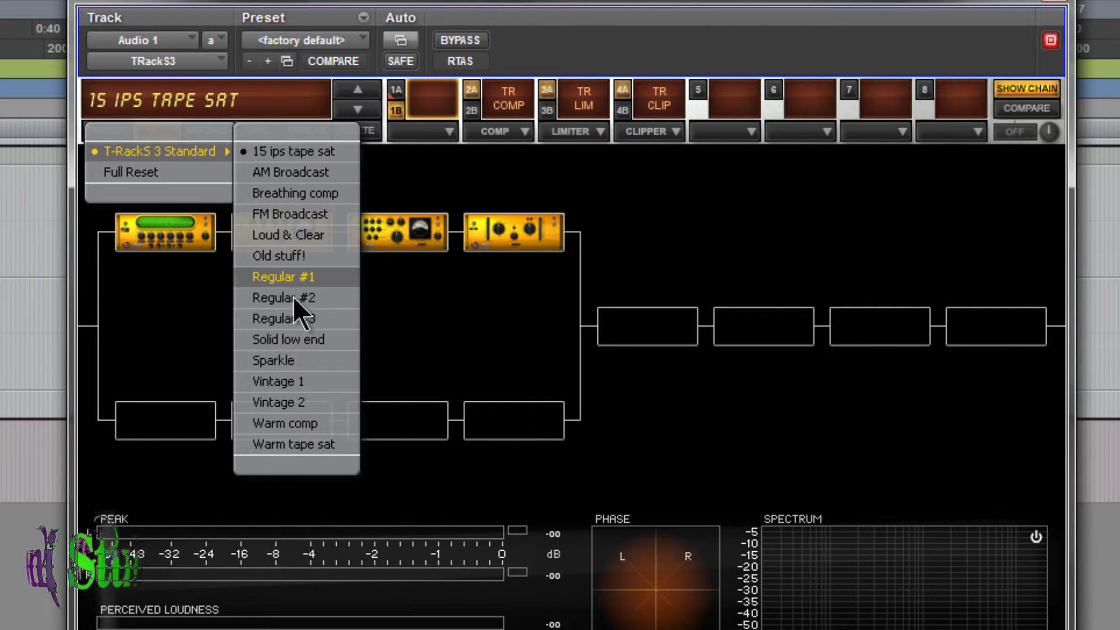
click(292, 384)
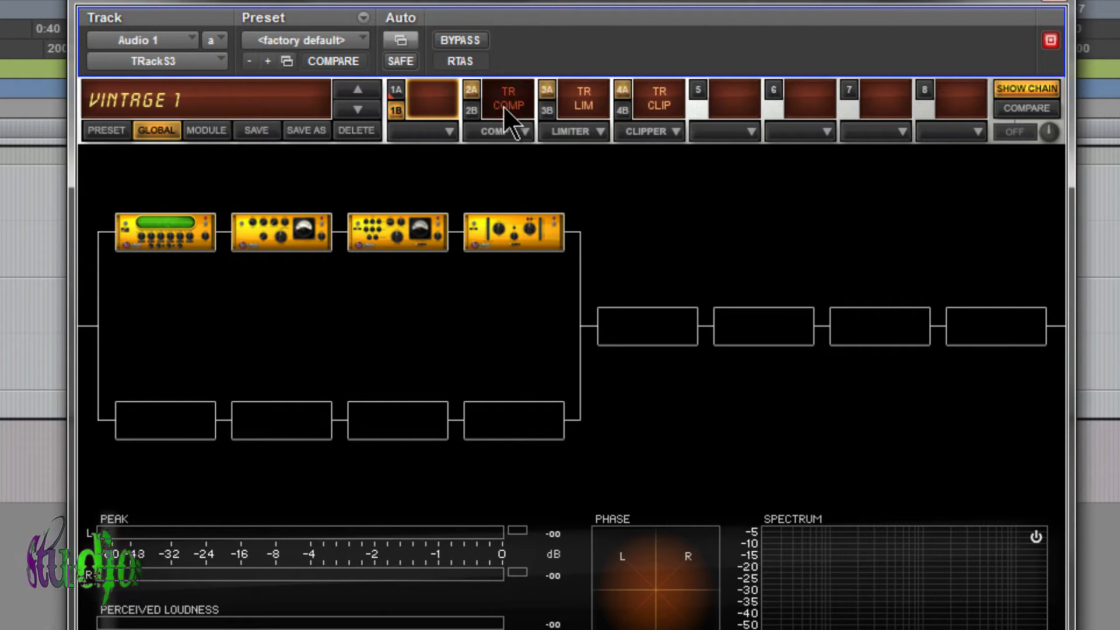
click(404, 106)
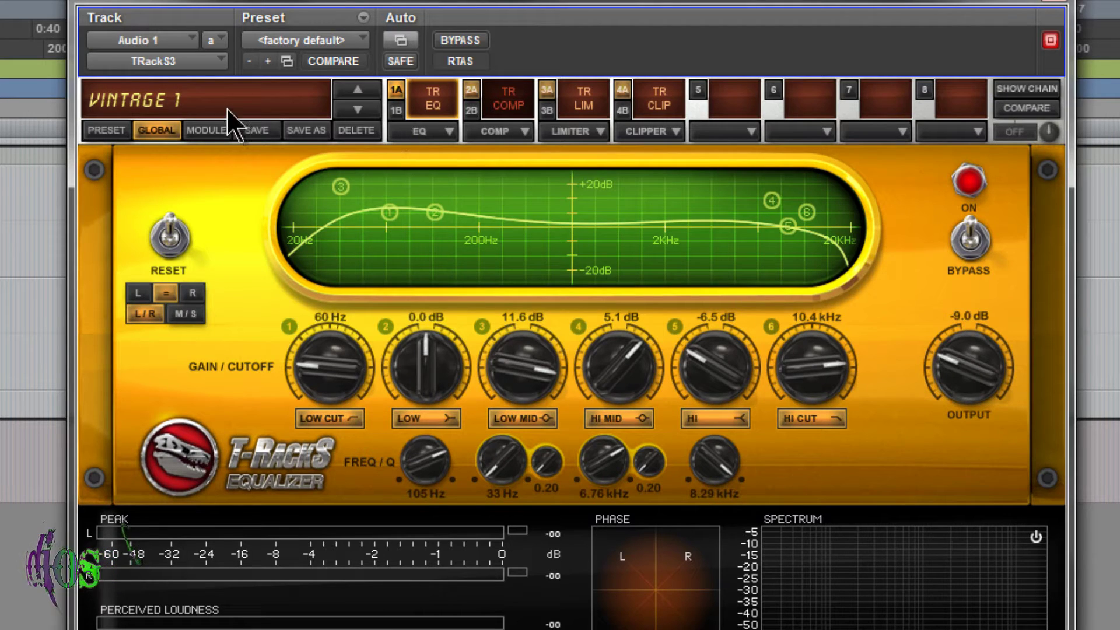
click(358, 109)
click(358, 109)
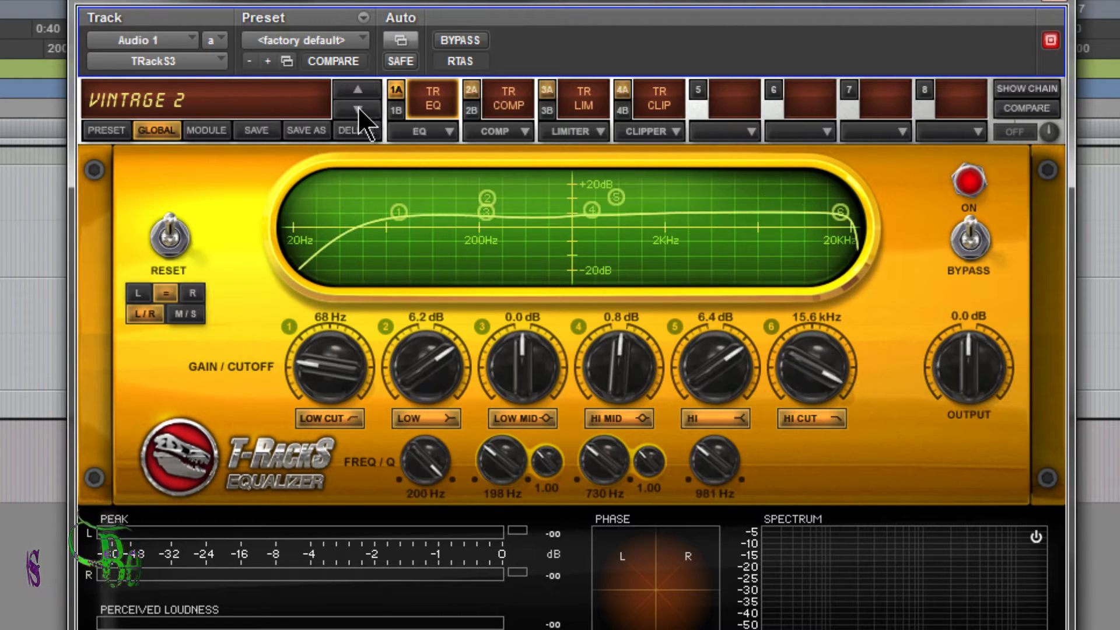
- Switch to module presets and load the generic EQ preset El bas vintage amp for the slot 1A equalizer
click(209, 134)
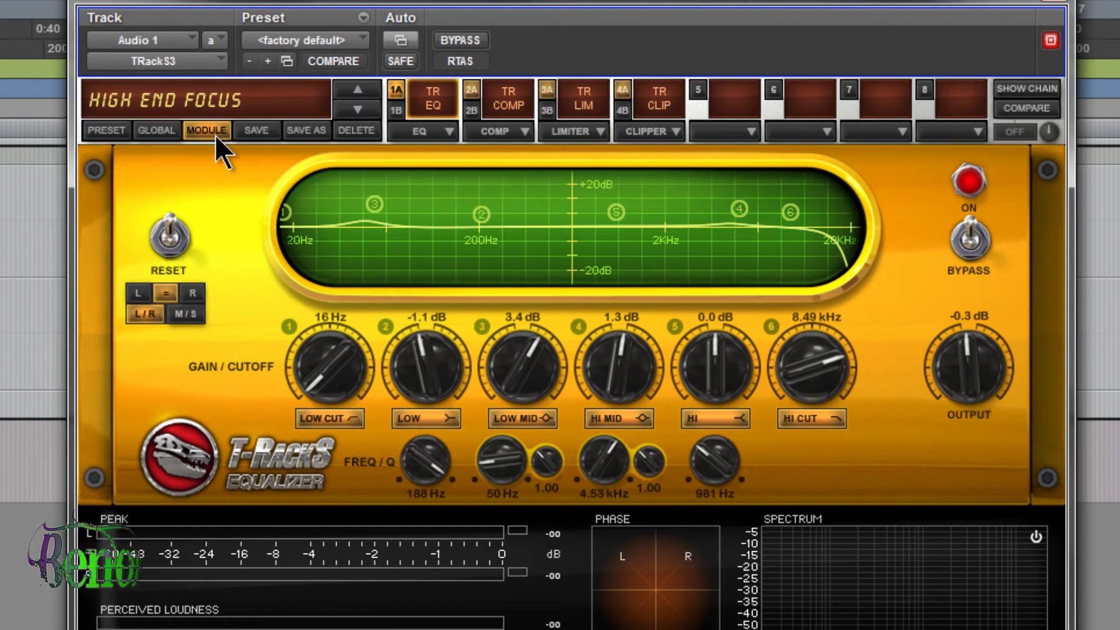
click(248, 108)
mouse_move(202, 149)
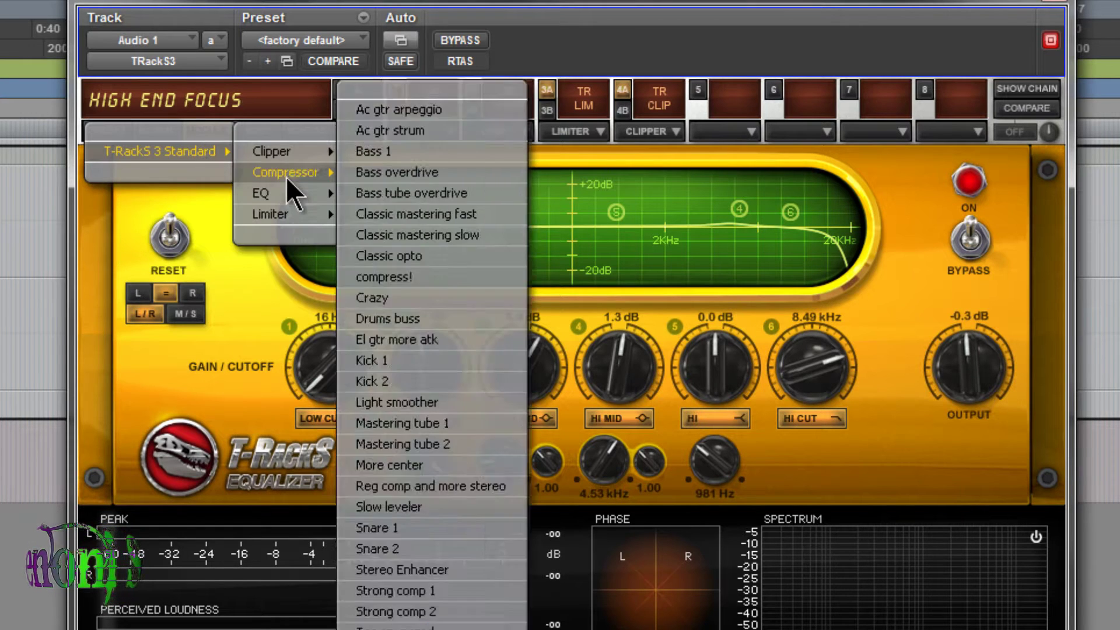
mouse_move(309, 194)
mouse_move(375, 217)
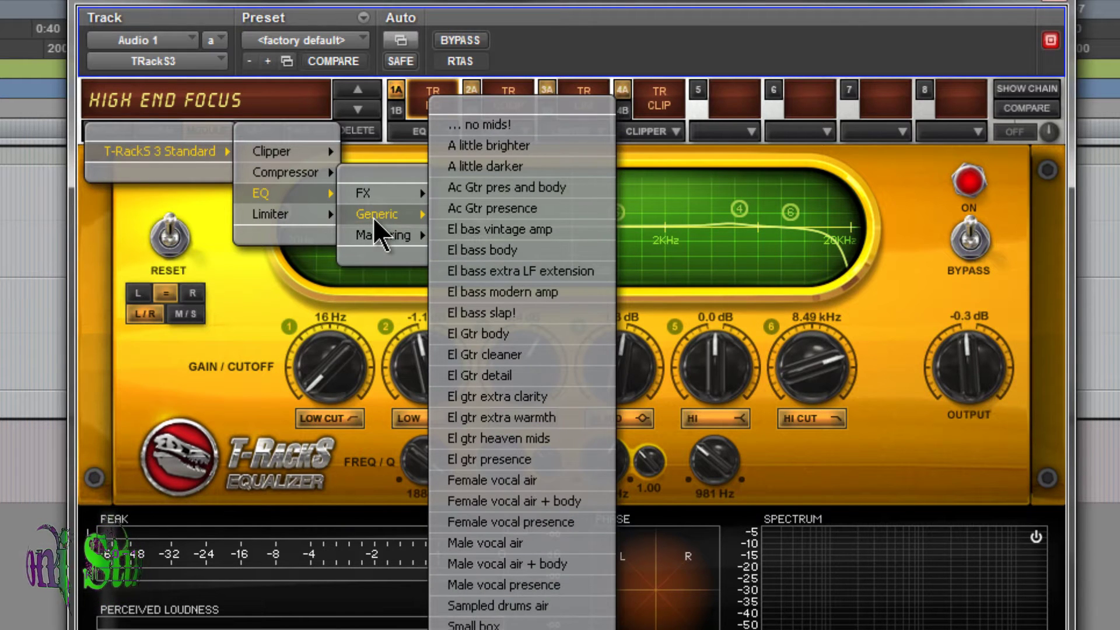
click(485, 228)
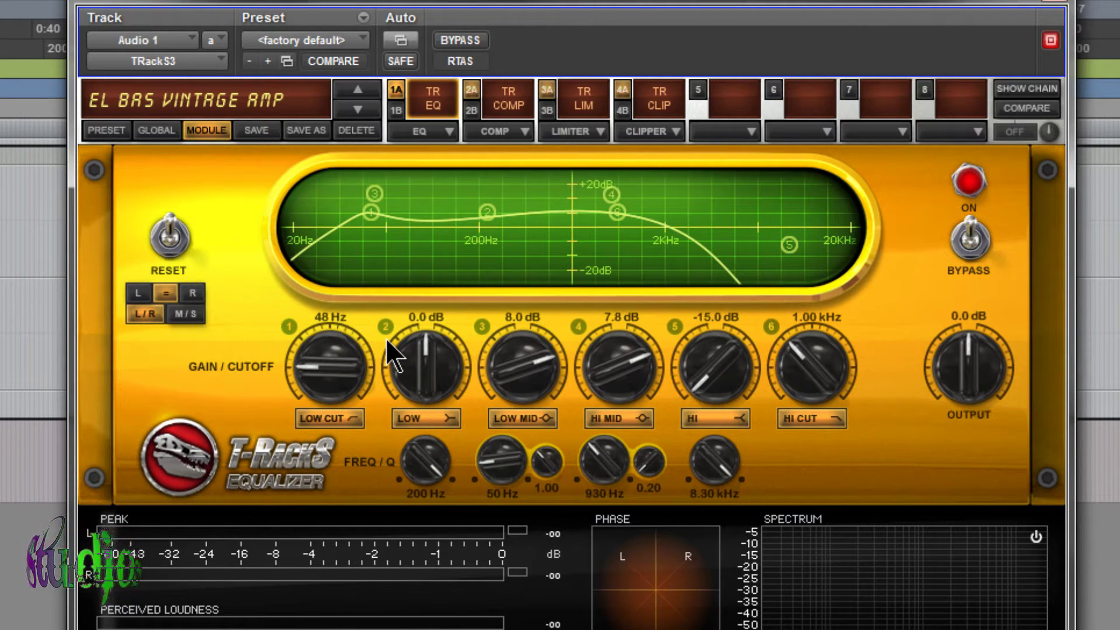
- Examine the modules available for slot 1A and the metering options, including Loudness Suggestion and Peak Meter
click(430, 135)
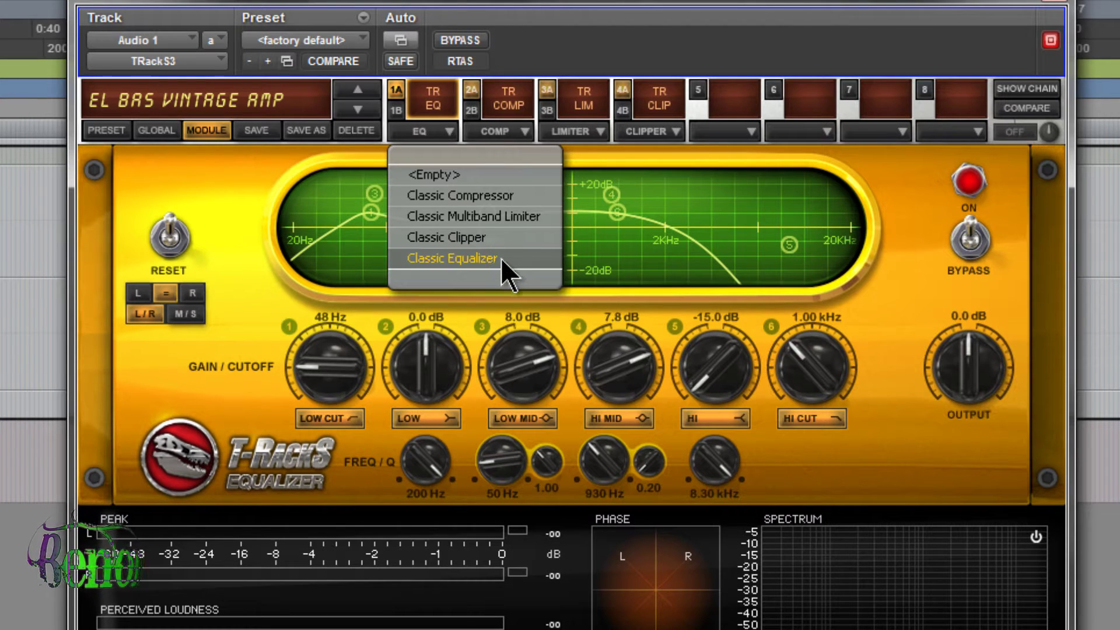
click(232, 213)
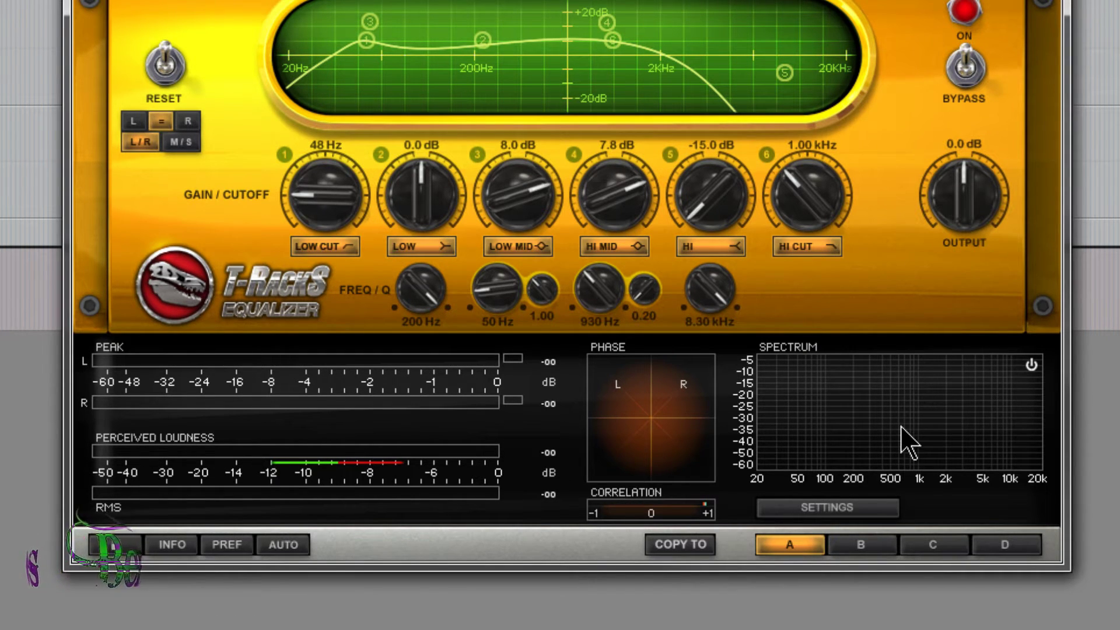
click(868, 507)
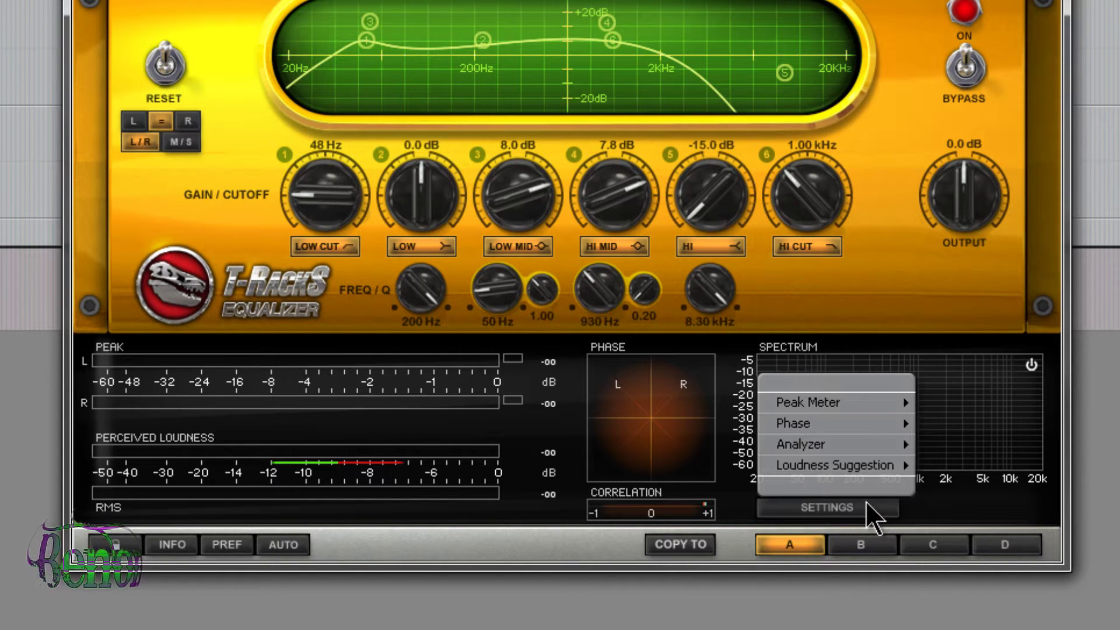
mouse_move(874, 463)
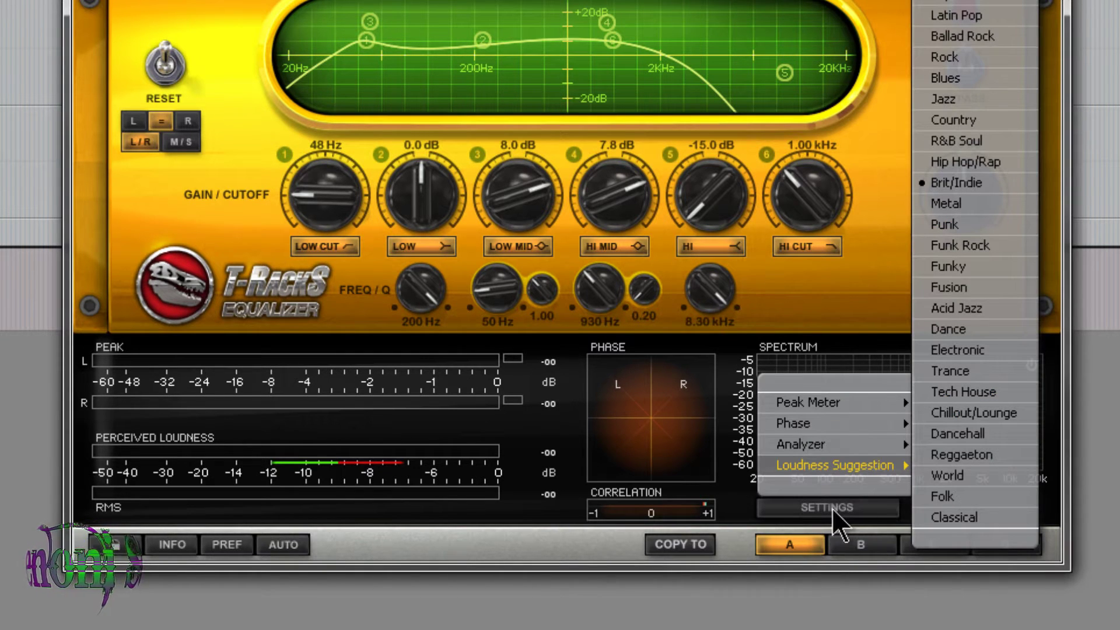
mouse_move(856, 400)
mouse_move(853, 431)
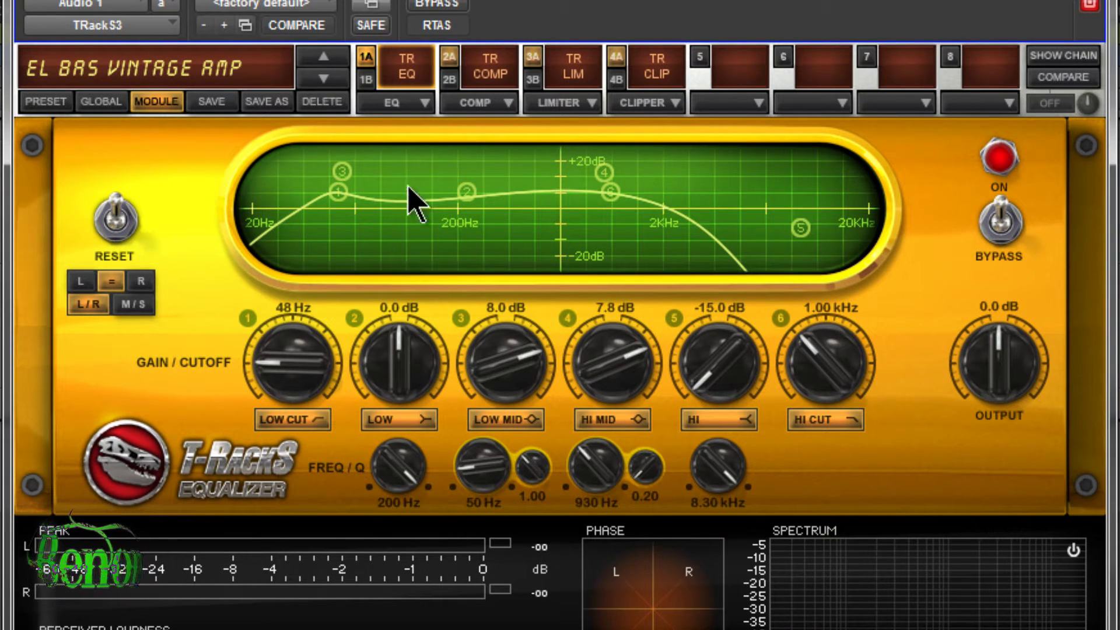
- Raise the equalizer's Low band gain to about 5.6 dB and turn off the Low Cut band
drag(474, 194, 528, 177)
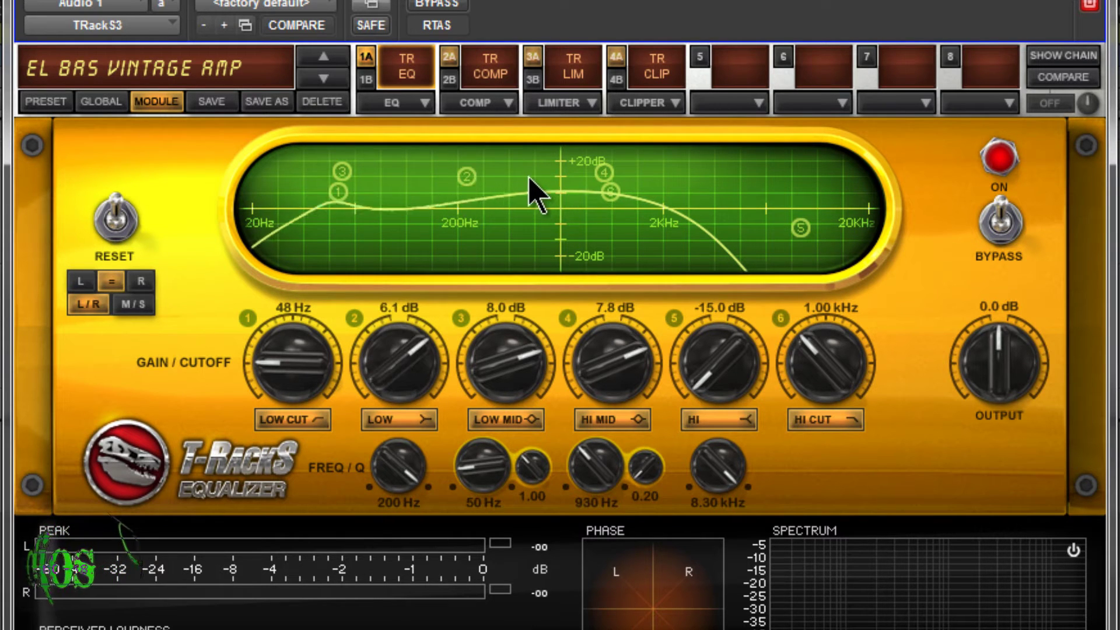
drag(403, 340, 431, 369)
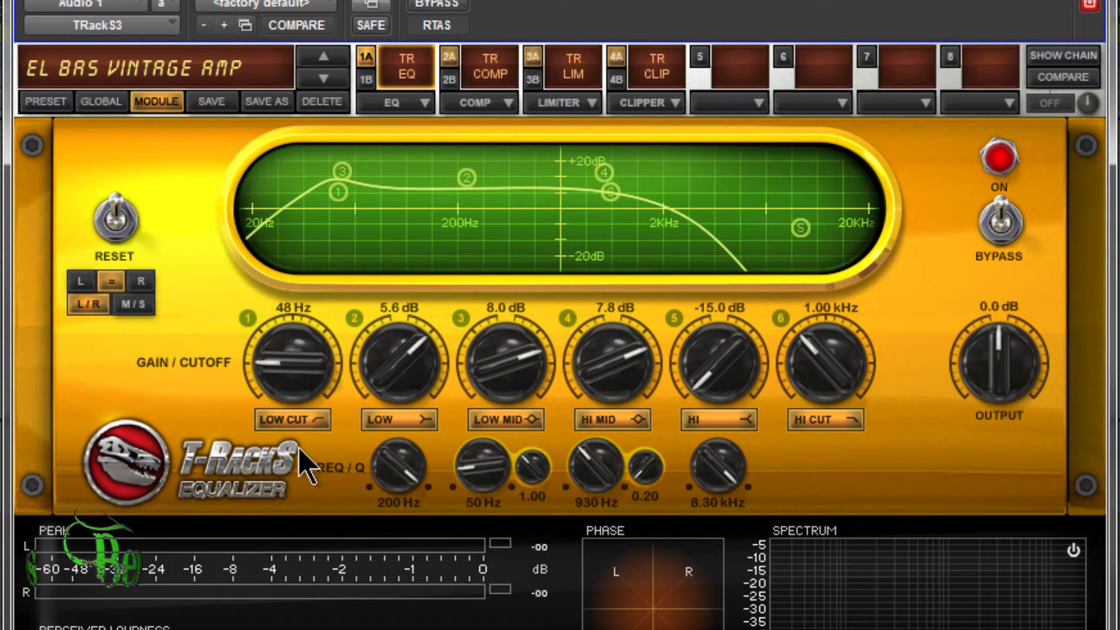
click(308, 424)
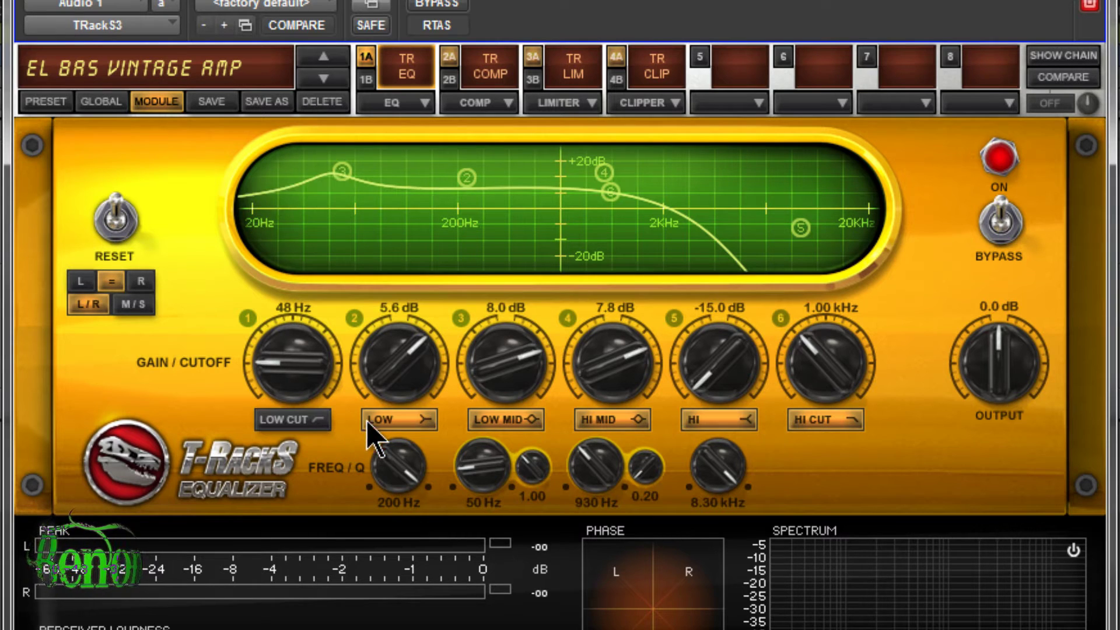
- Toggle the equalizer's Low and Low Mid bands off and back on
click(388, 422)
click(503, 421)
click(505, 423)
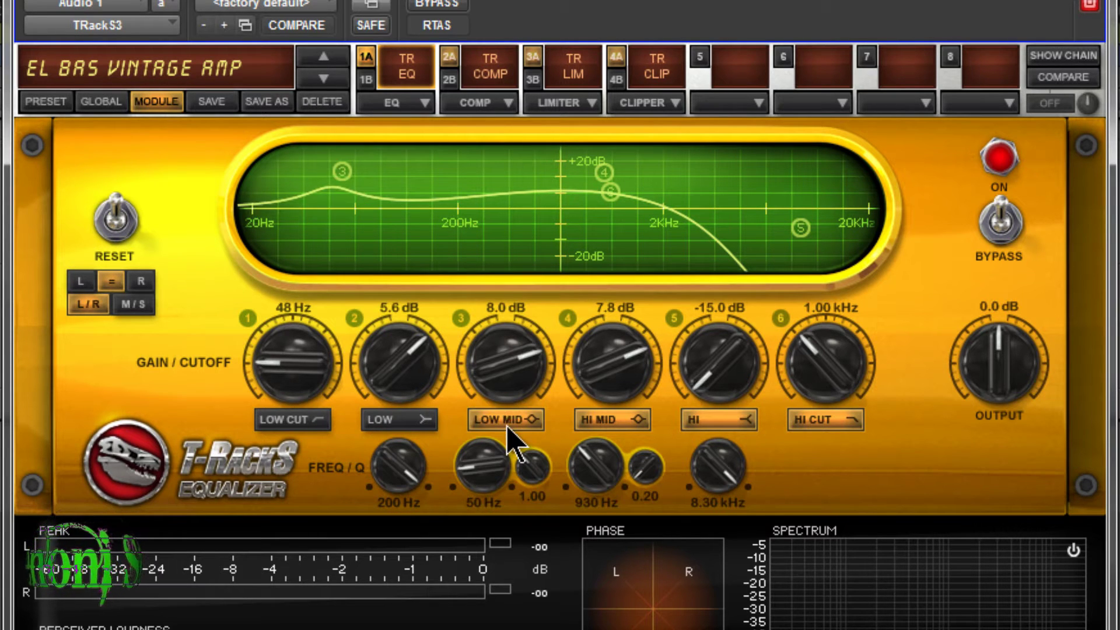
click(507, 431)
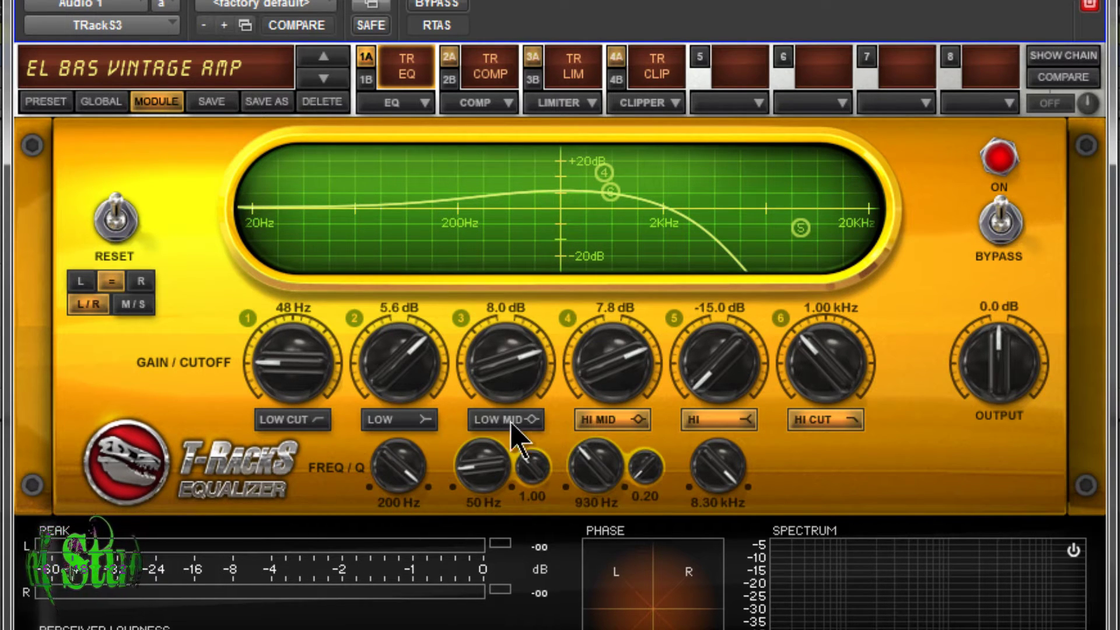
click(513, 421)
click(388, 420)
- Set the equalizer's Low Cut frequency to about 221 Hz and its Hi Cut frequency to about 3.51 kHz
drag(282, 392, 298, 326)
drag(834, 365, 865, 323)
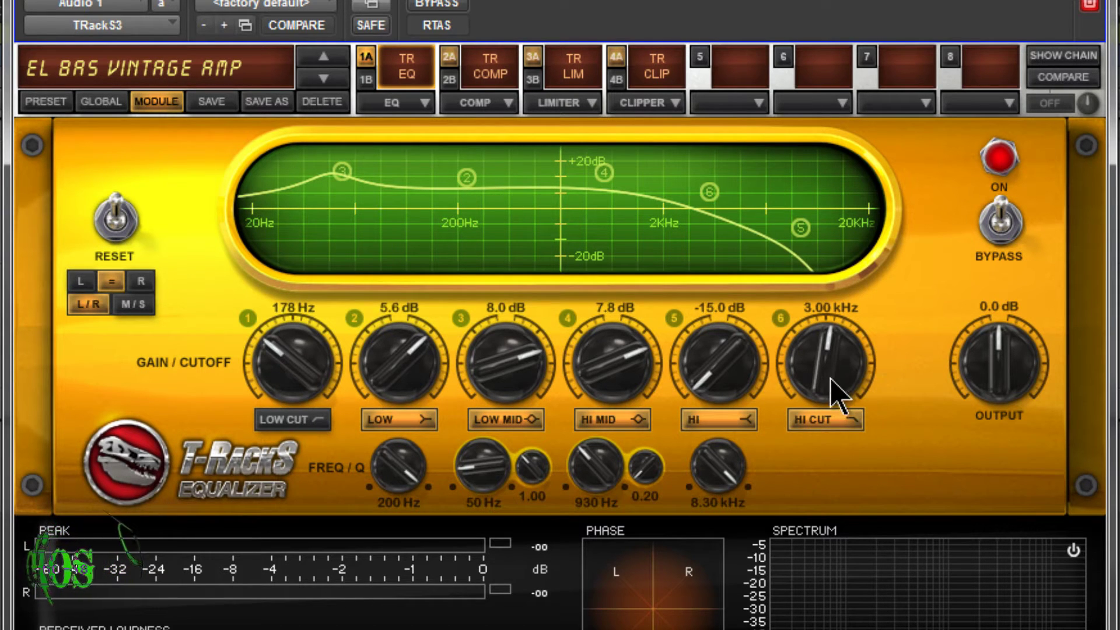
drag(832, 378, 833, 363)
drag(324, 342, 299, 331)
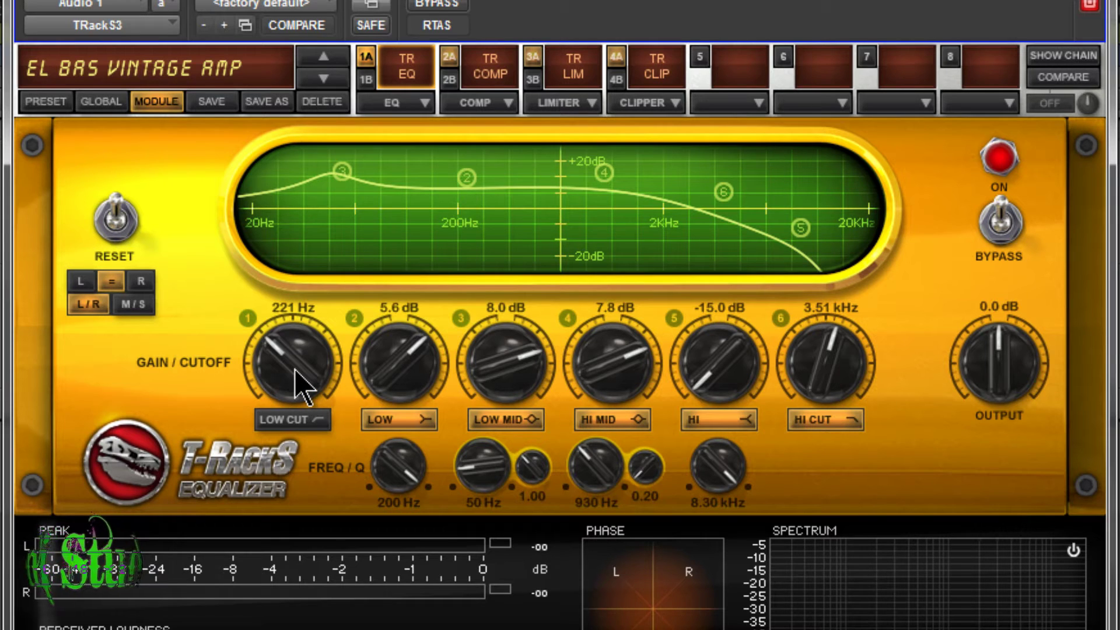
- Set the equalizer's gains to about 4.6 dB for Low, 3.4 dB for Low Mid, 8.0 dB for Hi Mid and -8.9 dB for Hi
drag(394, 366, 393, 382)
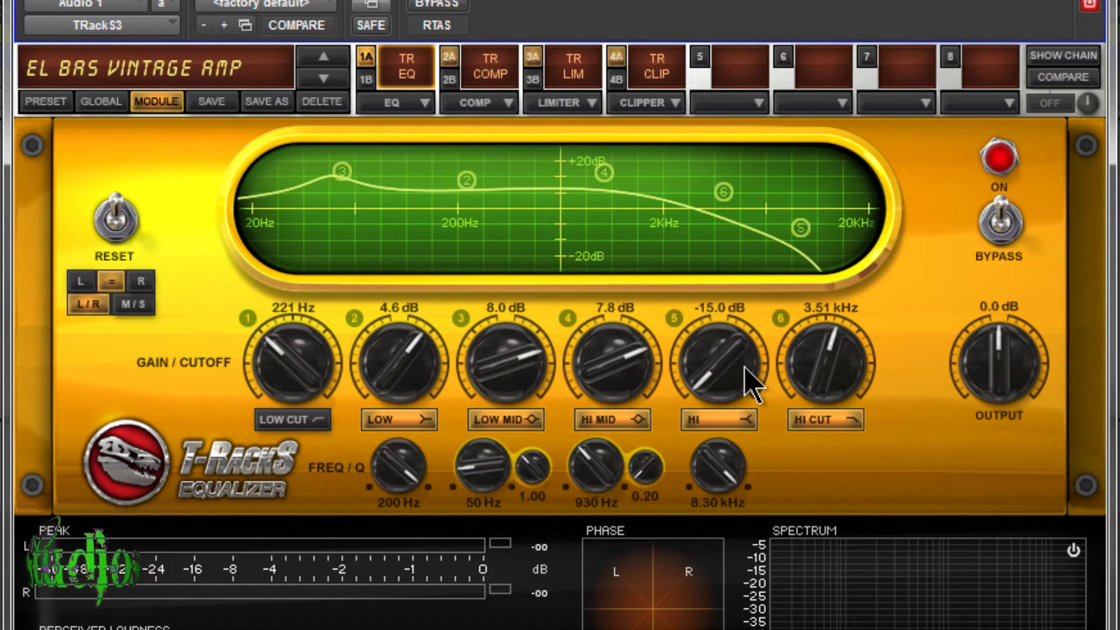
drag(743, 366, 738, 266)
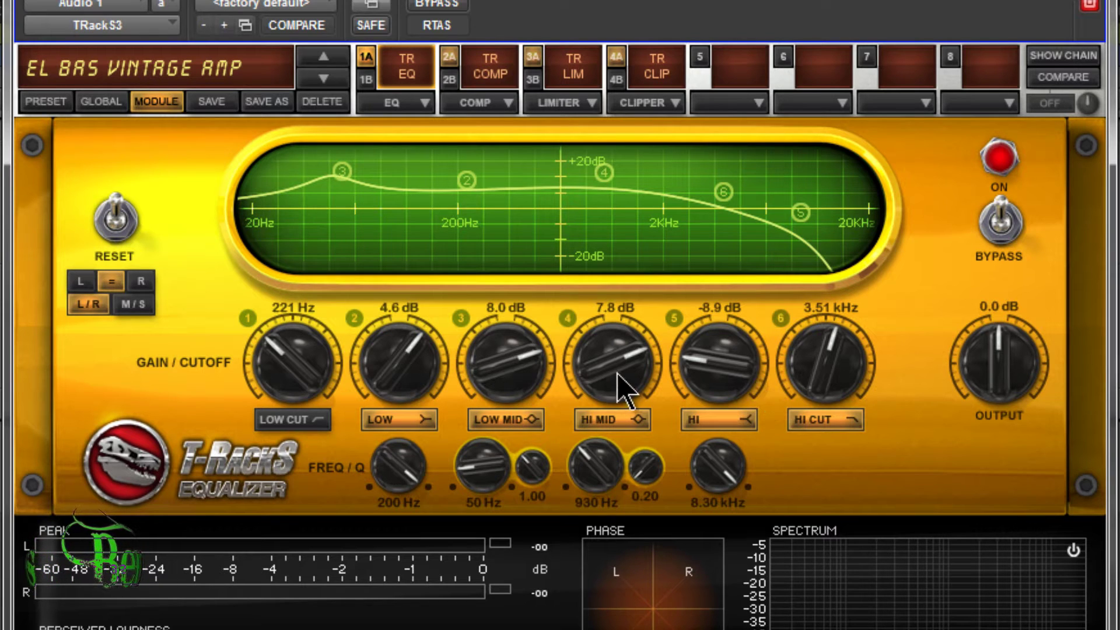
drag(508, 387, 509, 455)
drag(595, 379, 594, 377)
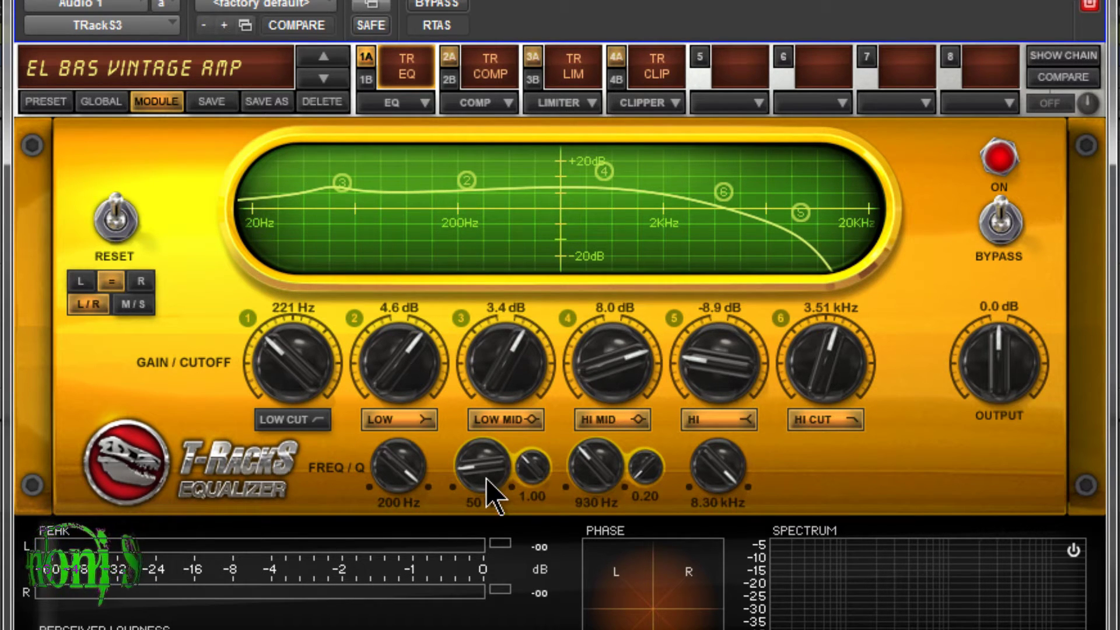
- Adjust the equalizer's Low Mid band to about 443 Hz with a Q of 0.20 and a gain of about -4.2 dB
mouse_move(490, 492)
mouse_down()
mouse_move(498, 403)
mouse_move(475, 475)
mouse_move(498, 371)
mouse_move(472, 484)
mouse_move(500, 430)
mouse_up()
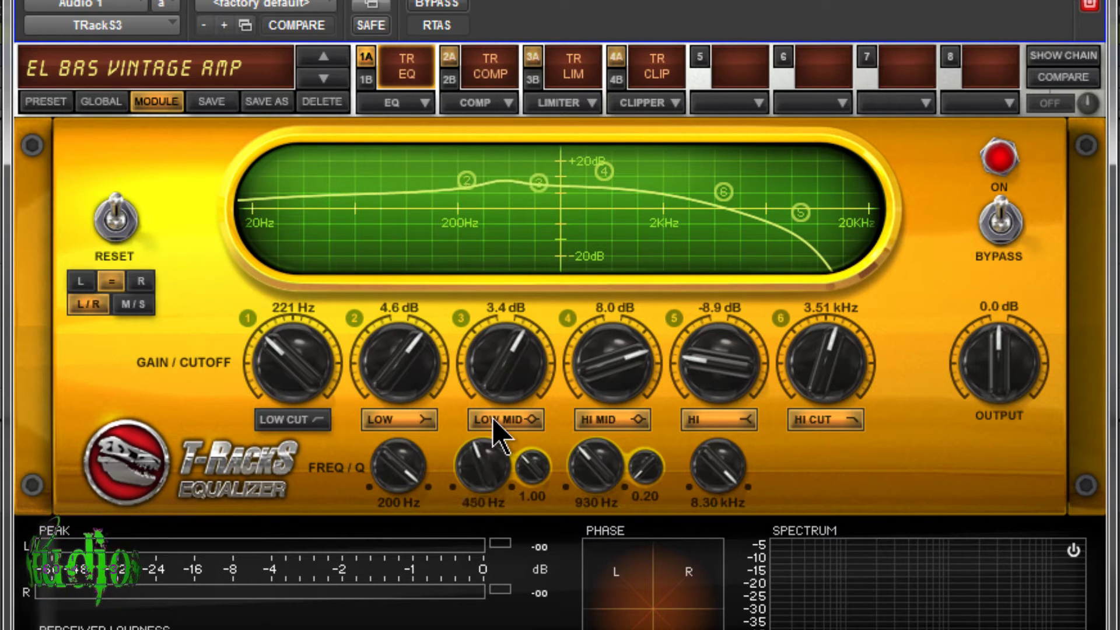
mouse_move(528, 186)
mouse_down()
mouse_move(535, 200)
mouse_move(527, 174)
mouse_up()
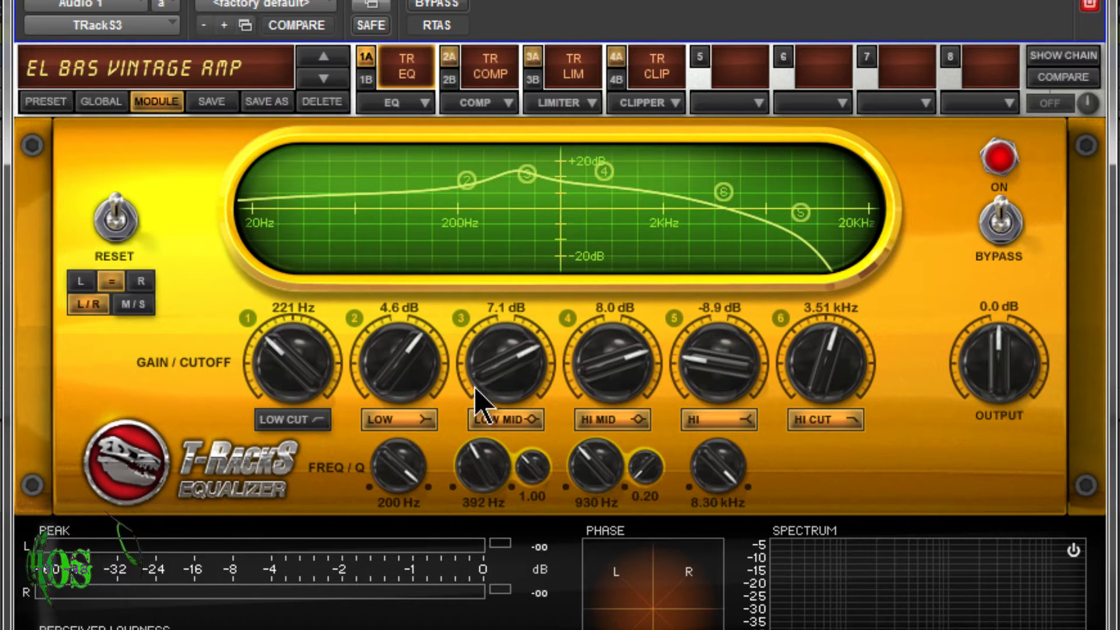
mouse_move(476, 459)
mouse_down()
mouse_move(475, 475)
mouse_move(474, 462)
mouse_move(532, 455)
mouse_move(532, 490)
mouse_move(542, 420)
mouse_move(537, 535)
mouse_move(528, 496)
mouse_move(480, 465)
mouse_move(492, 490)
mouse_move(530, 480)
mouse_move(509, 350)
mouse_move(479, 629)
mouse_up()
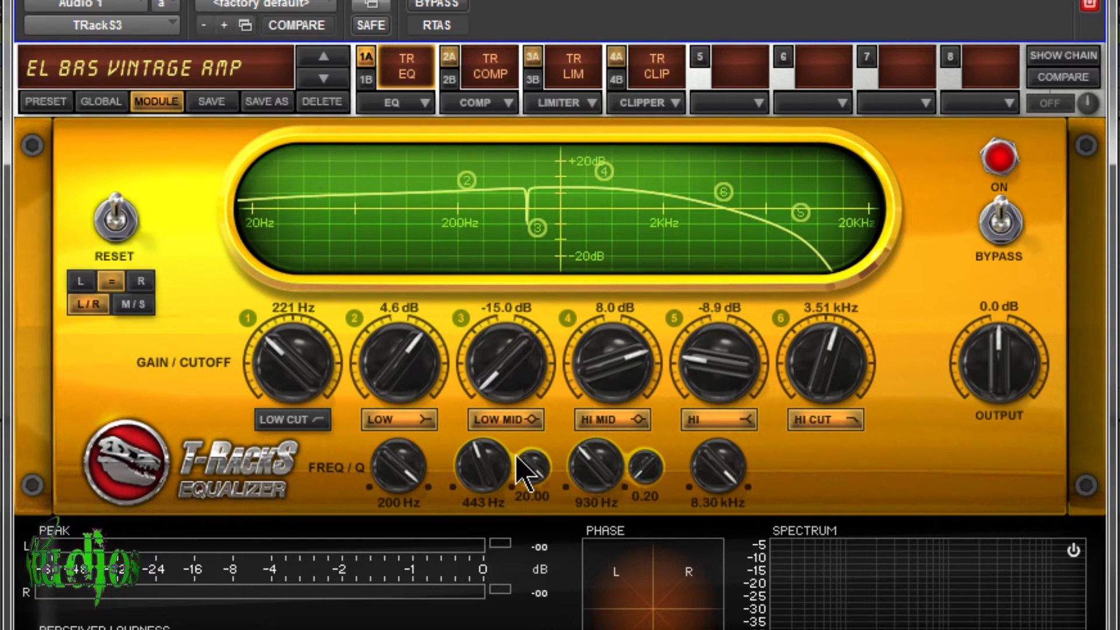
drag(521, 457, 528, 629)
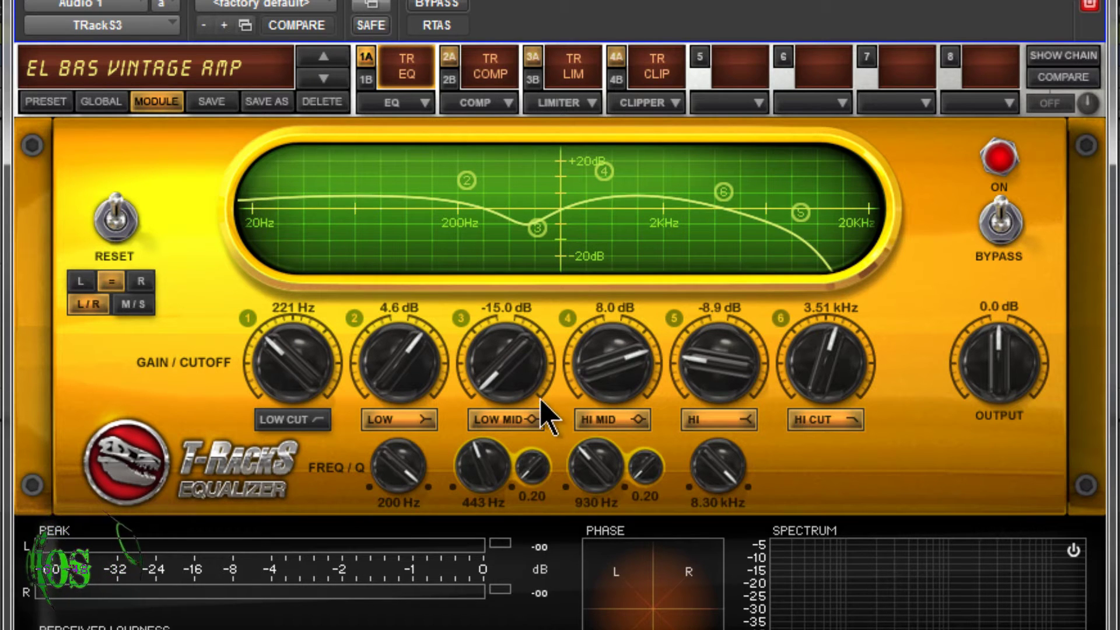
drag(522, 385, 511, 230)
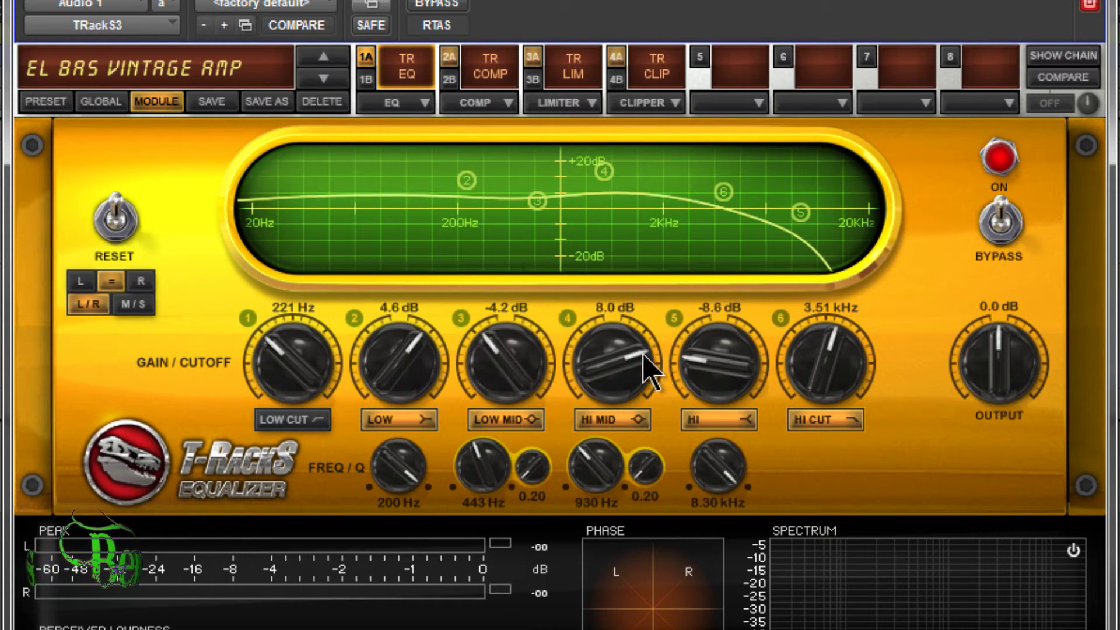
- Set the equalizer's Hi Mid band to about 10.3 dB, 414 Hz and Q 20.00, and its output to about 4.8 dB
drag(646, 370, 611, 299)
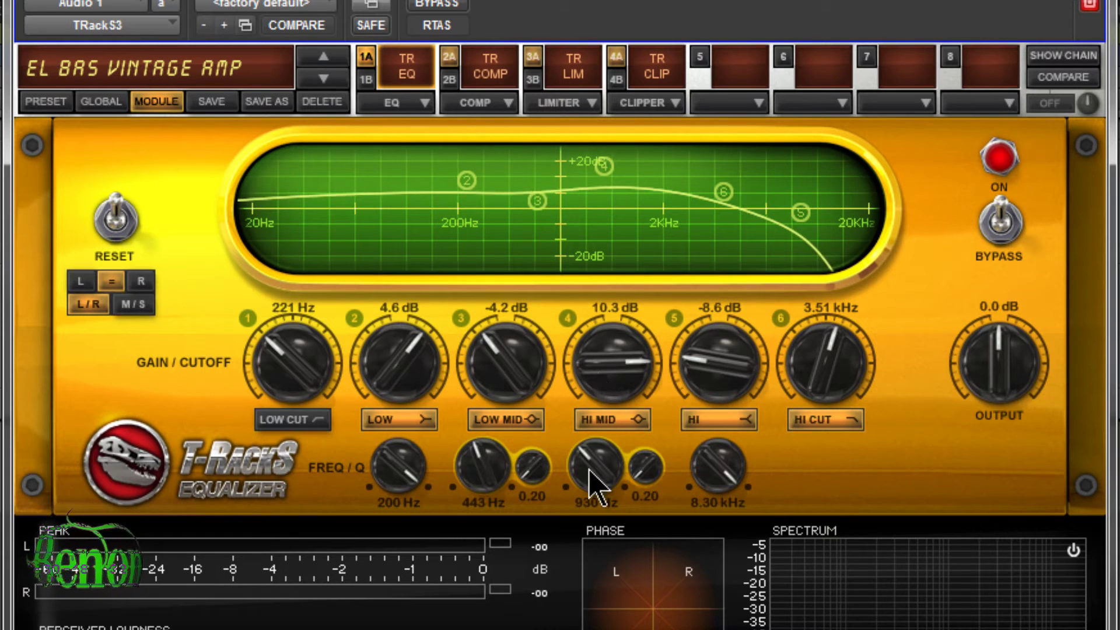
drag(590, 473, 615, 366)
drag(994, 376, 1030, 320)
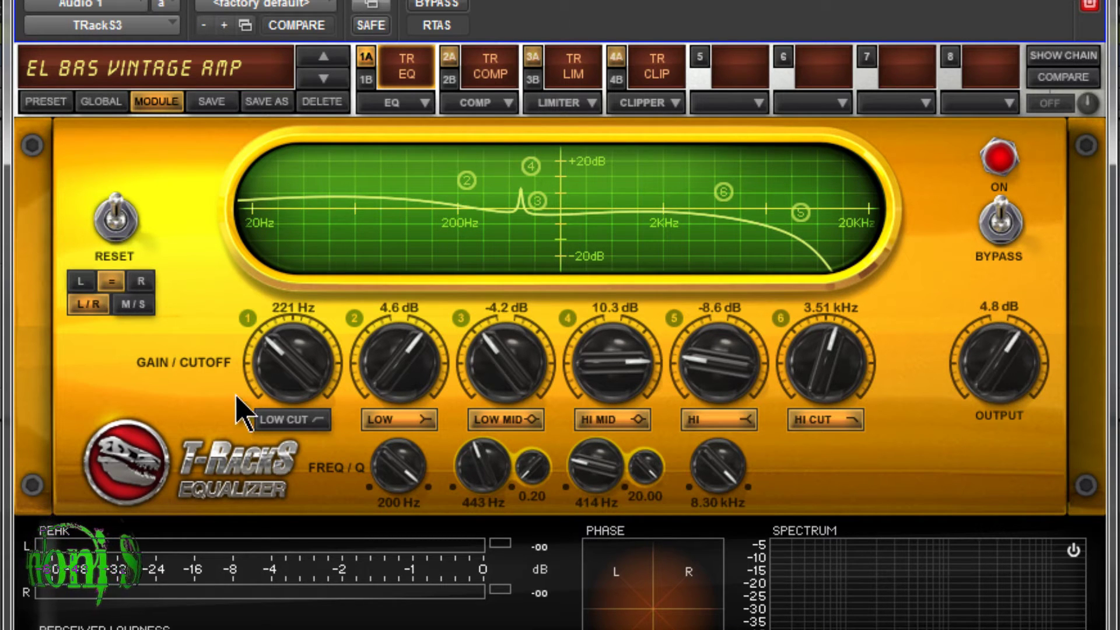
- Cycle the equalizer's channel selection through left, right and linked, and switch its processing to M/S
click(82, 281)
click(140, 282)
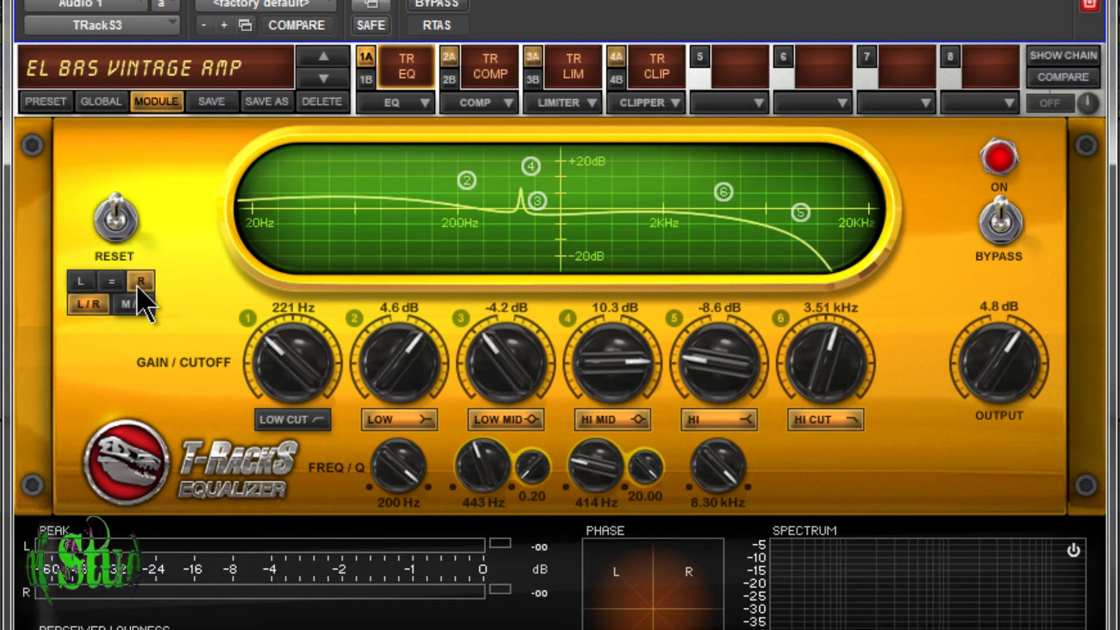
click(112, 282)
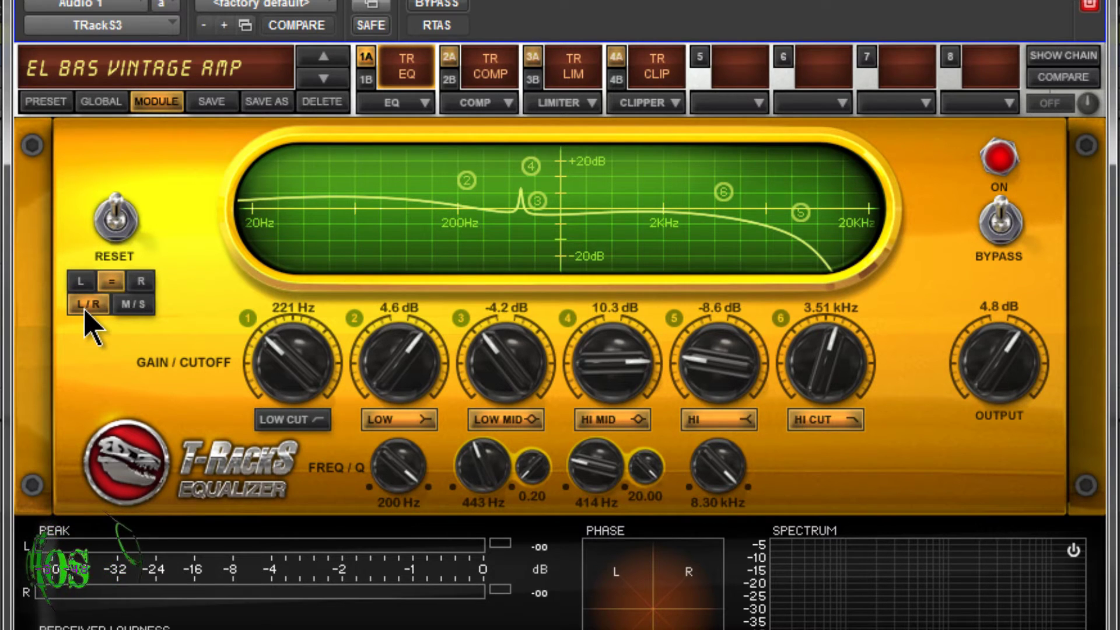
click(133, 304)
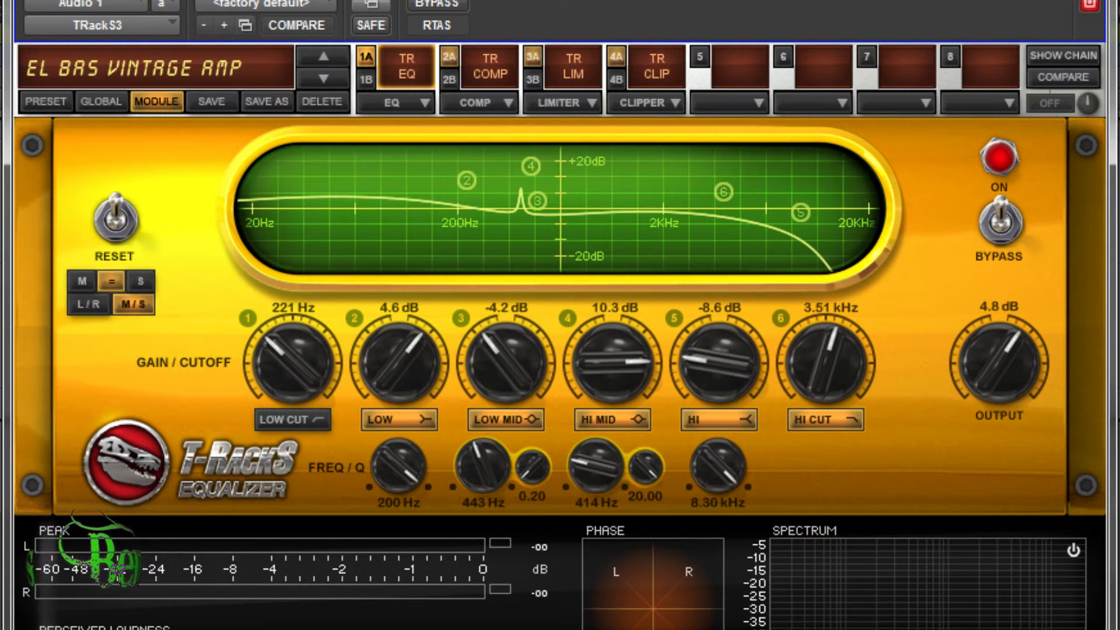
- Load the compressor in slot 1A with Sidechain HPF 40 Hz, Stereo Enhancement 0.8 dB, Ratio 3.24 and Input Drive about 2.4 dB
click(408, 103)
click(442, 174)
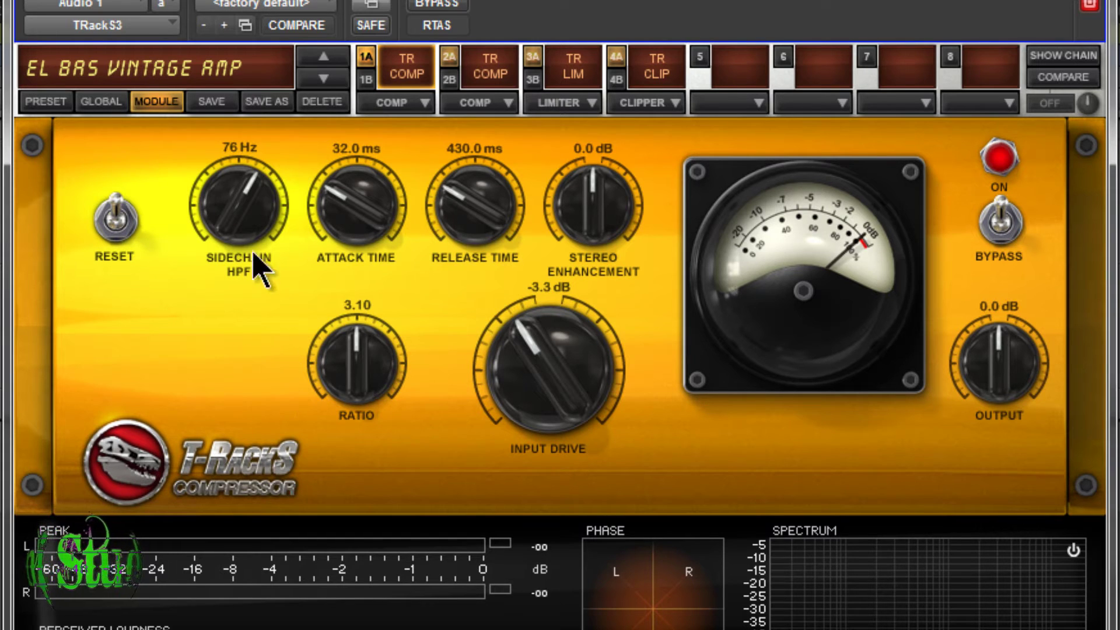
drag(257, 230, 213, 291)
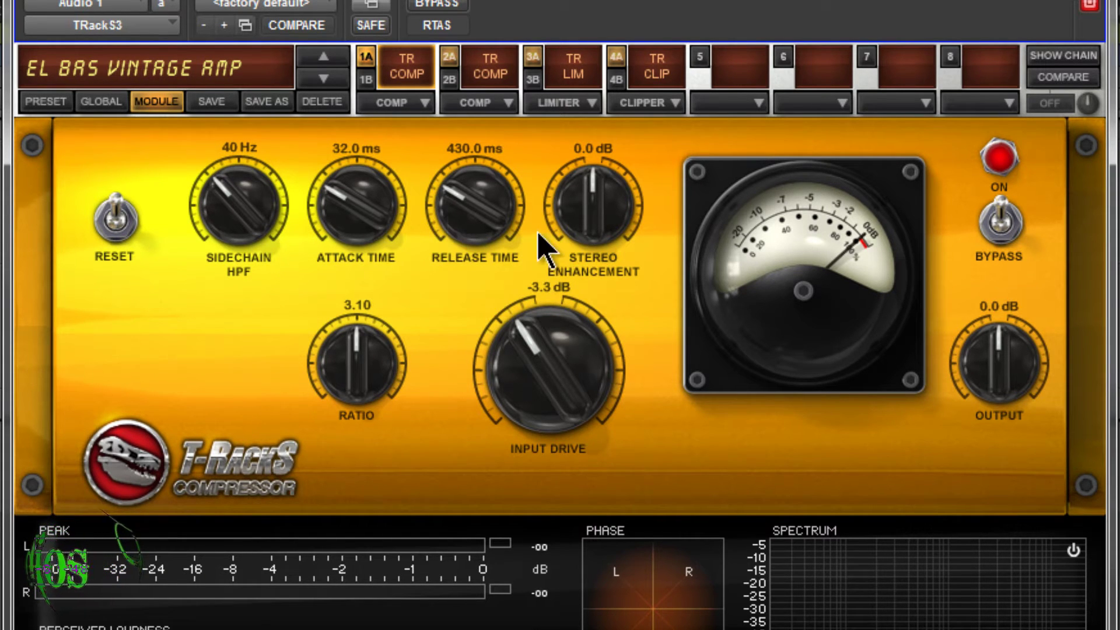
mouse_move(603, 232)
mouse_down()
mouse_move(600, 184)
mouse_move(603, 225)
mouse_up()
drag(357, 402, 382, 341)
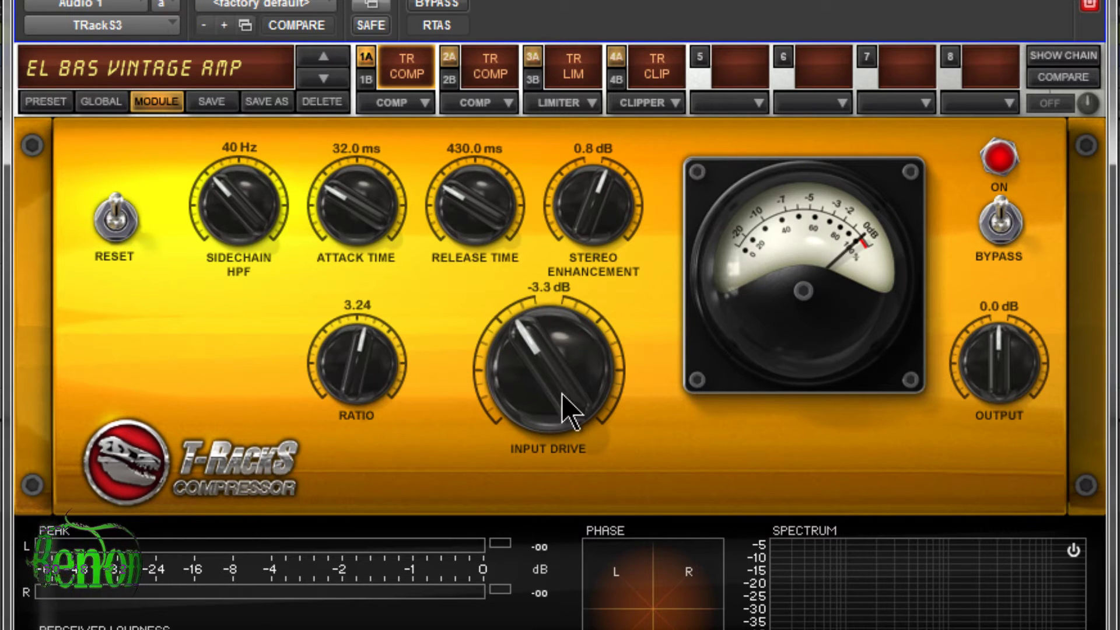
drag(569, 411, 592, 288)
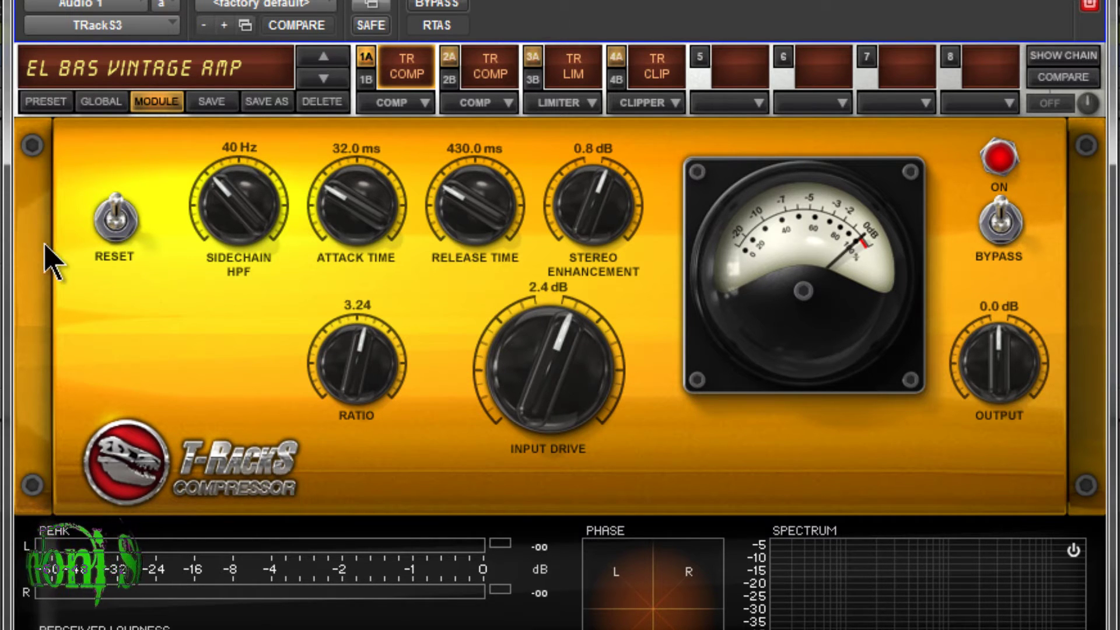
- Try to reset the compressor's settings with its Reset switch
click(118, 219)
click(115, 225)
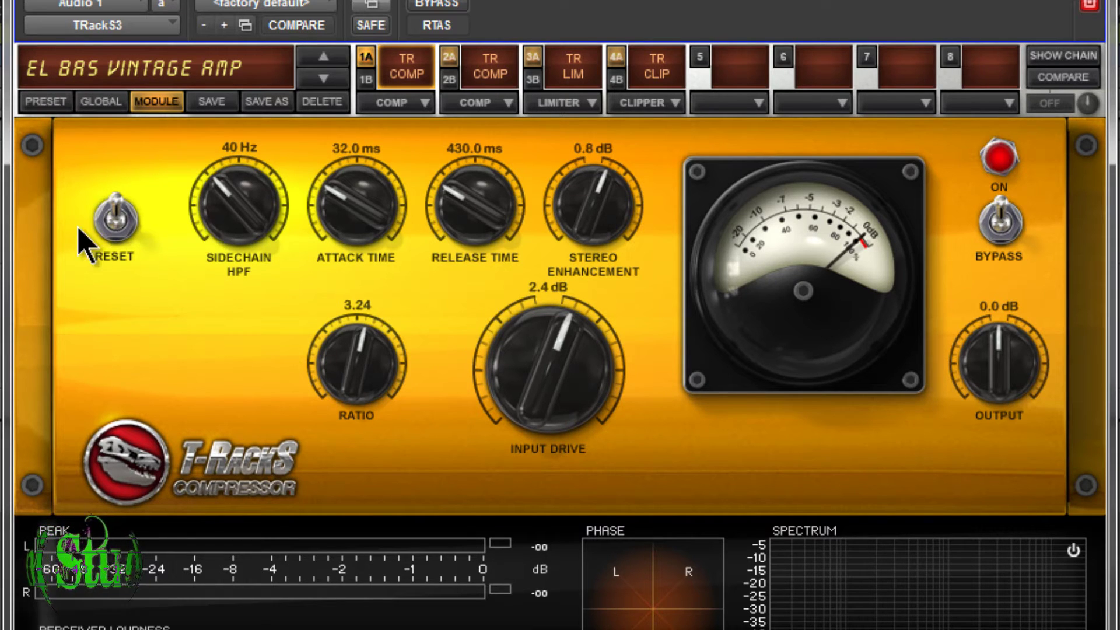
click(113, 215)
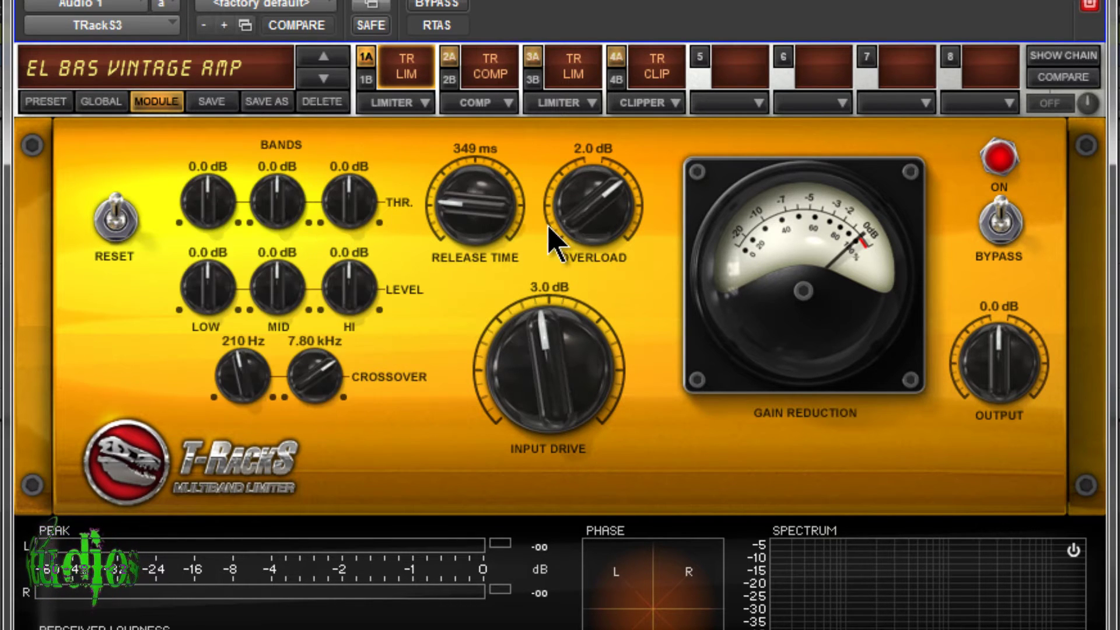
- Set the limiter's Low threshold to about 1.8 dB and Low level to 5.0 dB, and adjust its release time and crossover
drag(230, 201, 254, 201)
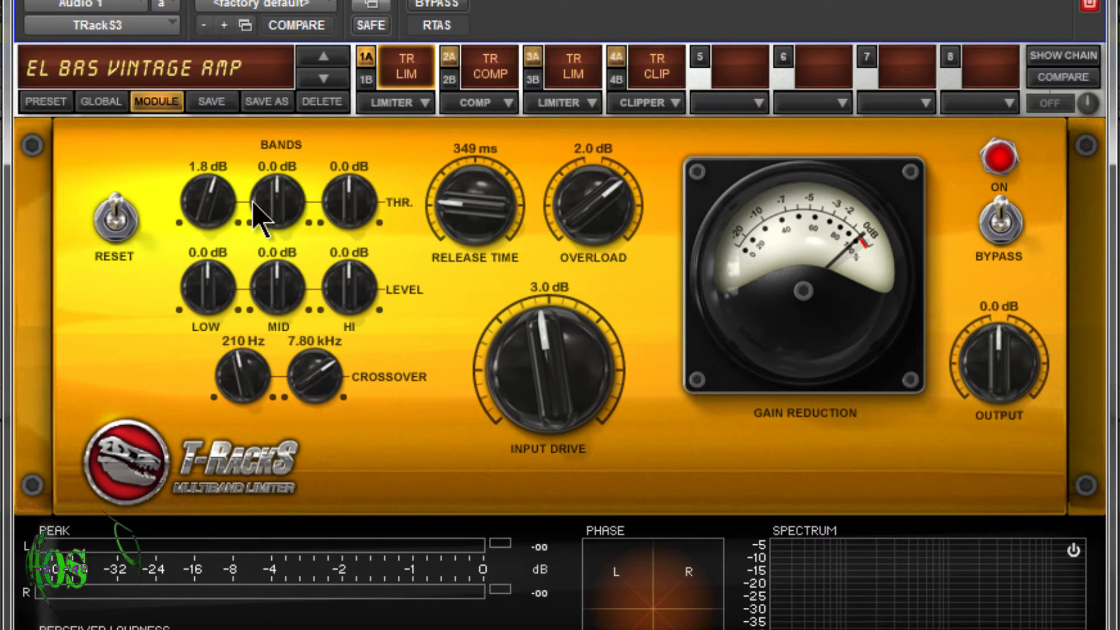
drag(217, 294, 214, 311)
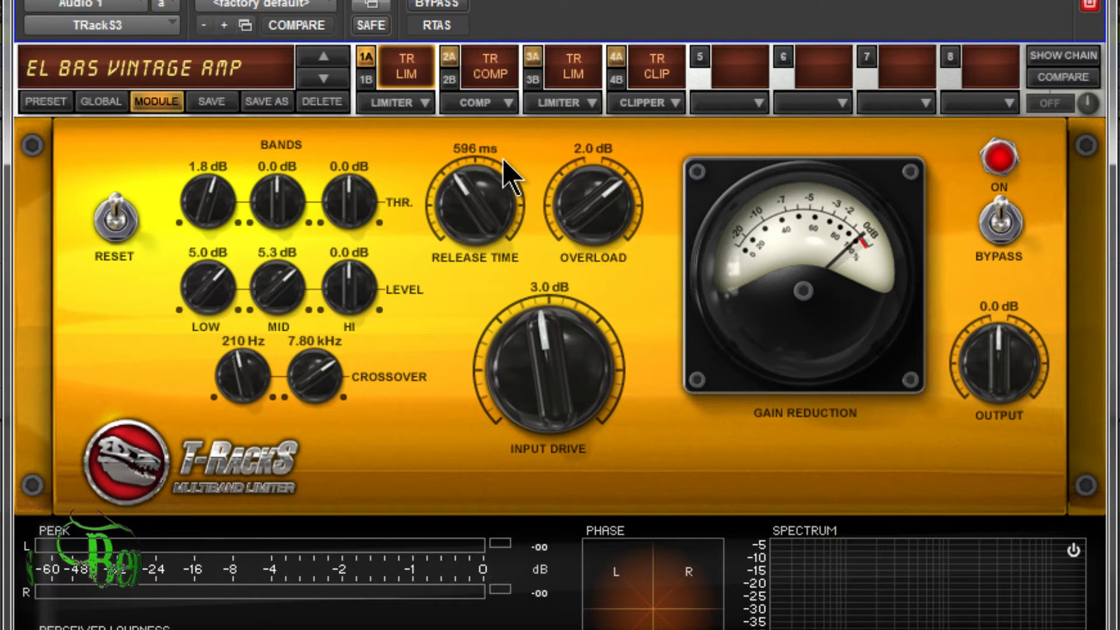
drag(511, 175, 515, 168)
drag(251, 380, 342, 405)
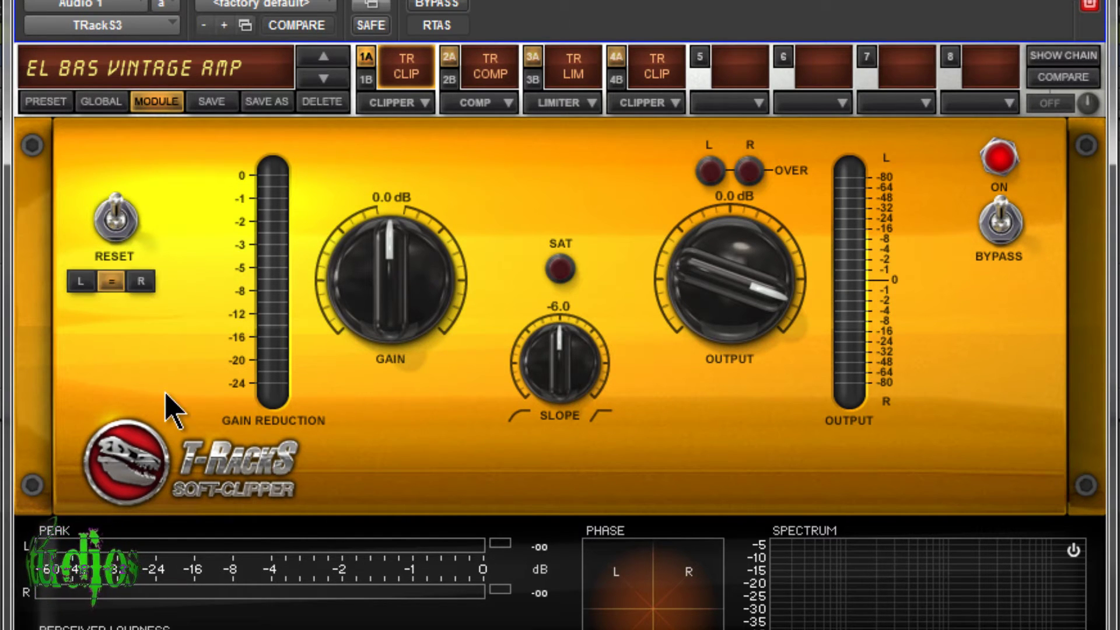
- Adjust the soft clipper's Gain, Slope and Output, and put the equalizer back in slot 1A
mouse_move(403, 319)
mouse_down()
mouse_move(369, 327)
mouse_move(397, 312)
mouse_up()
mouse_move(550, 368)
mouse_down()
mouse_move(552, 415)
mouse_move(555, 365)
mouse_up()
drag(771, 236, 629, 284)
click(425, 105)
click(424, 320)
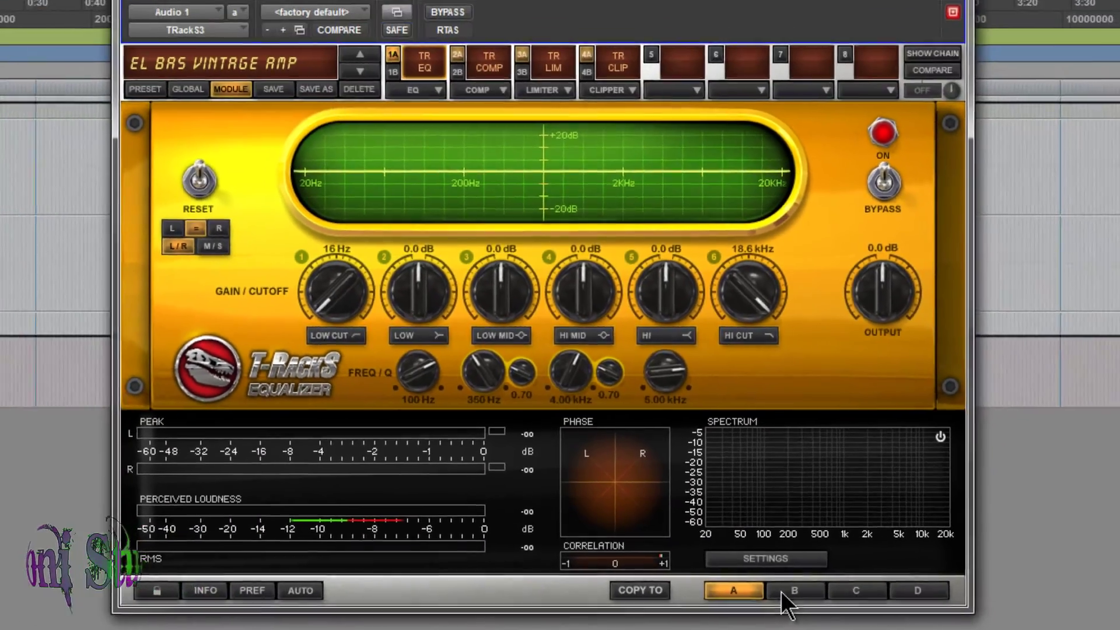
- View chain settings B, C and D in turn and return to setting A
click(785, 590)
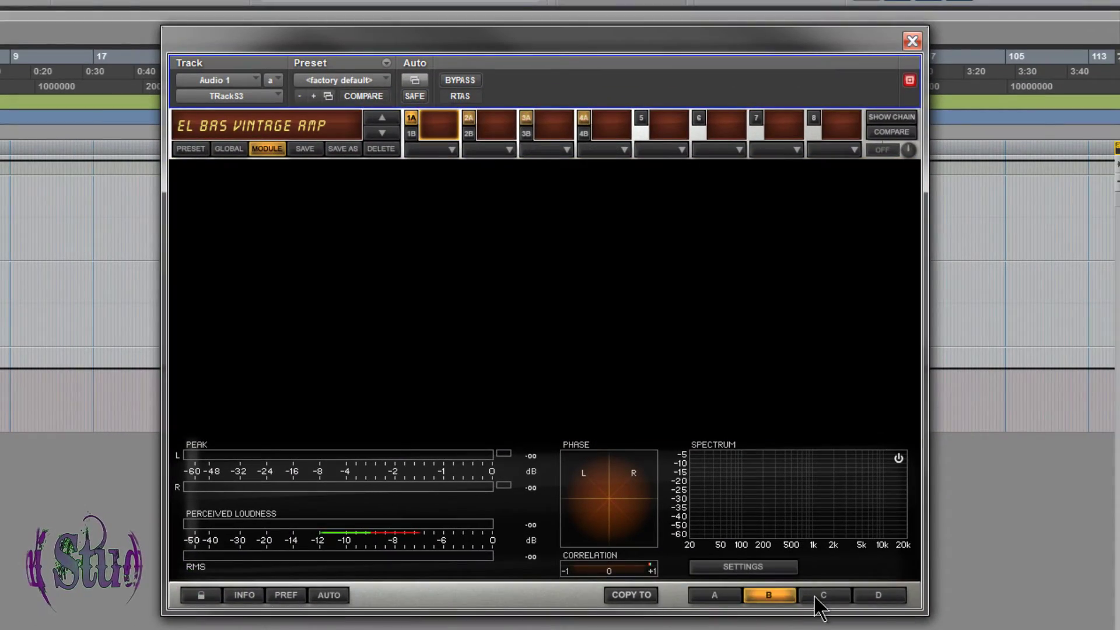
click(814, 594)
click(874, 593)
click(696, 594)
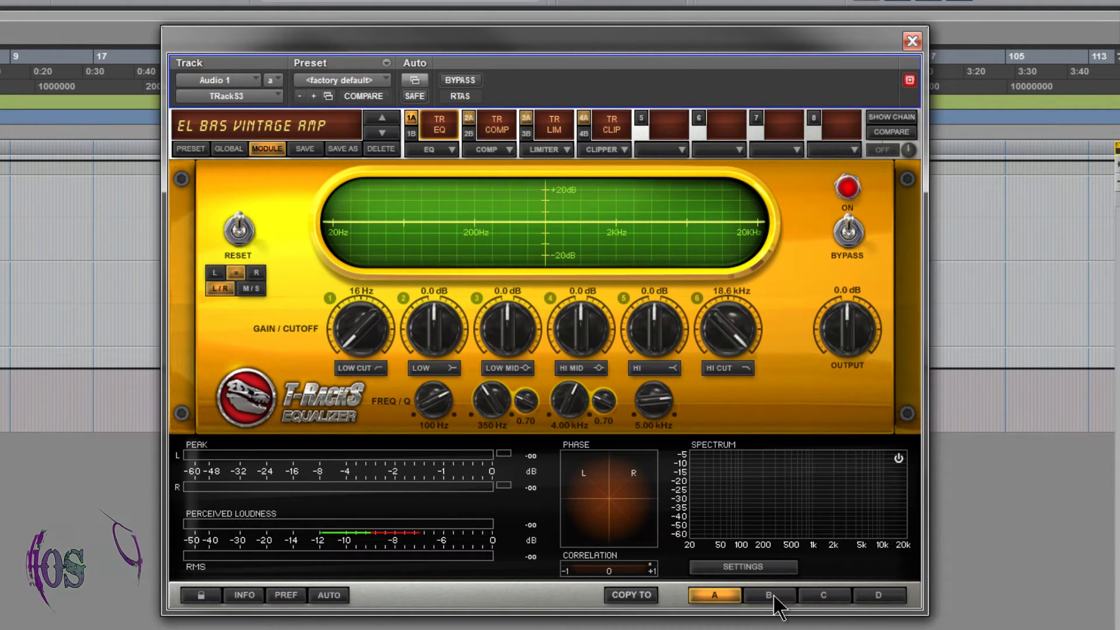
- Build a different chain in setting B with the compressor in slot 1A, clippers in 2A and 4A, and the limiter in 8
click(768, 595)
click(430, 150)
click(417, 198)
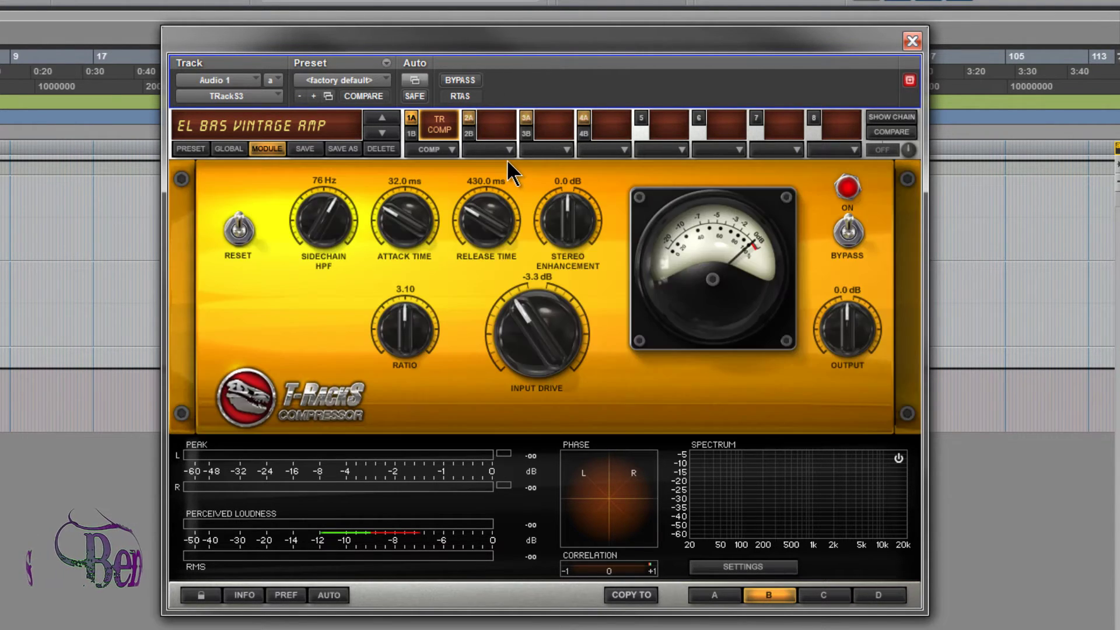
click(506, 151)
click(520, 231)
click(592, 150)
click(626, 231)
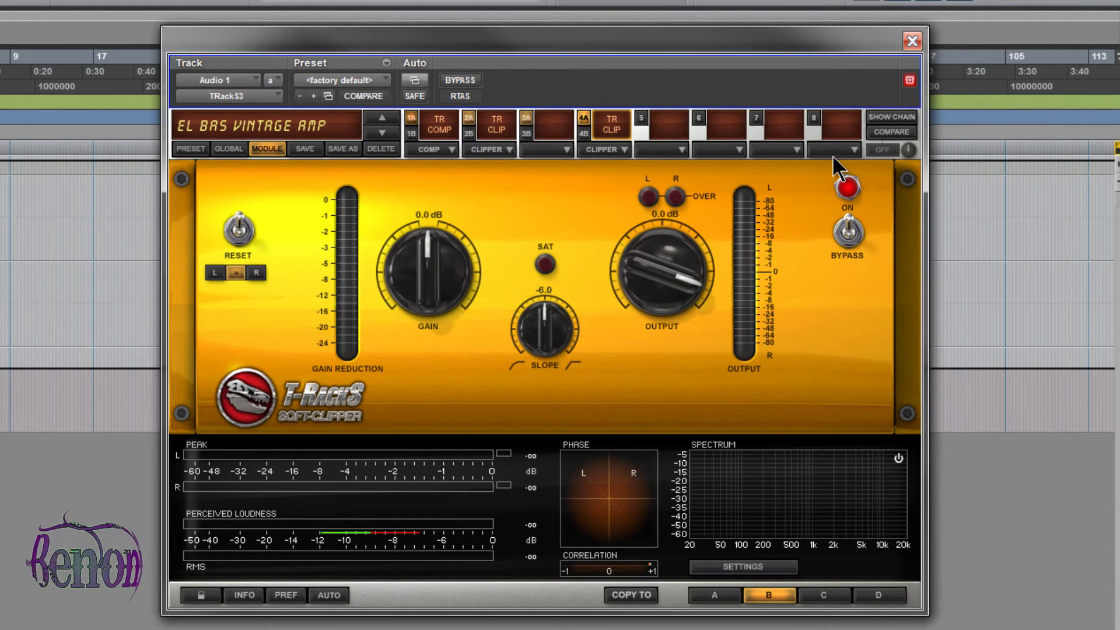
click(835, 150)
click(830, 216)
- Compare the module chains of settings A and B in the chain view, and return to setting A's equalizer in slot 1A
click(729, 591)
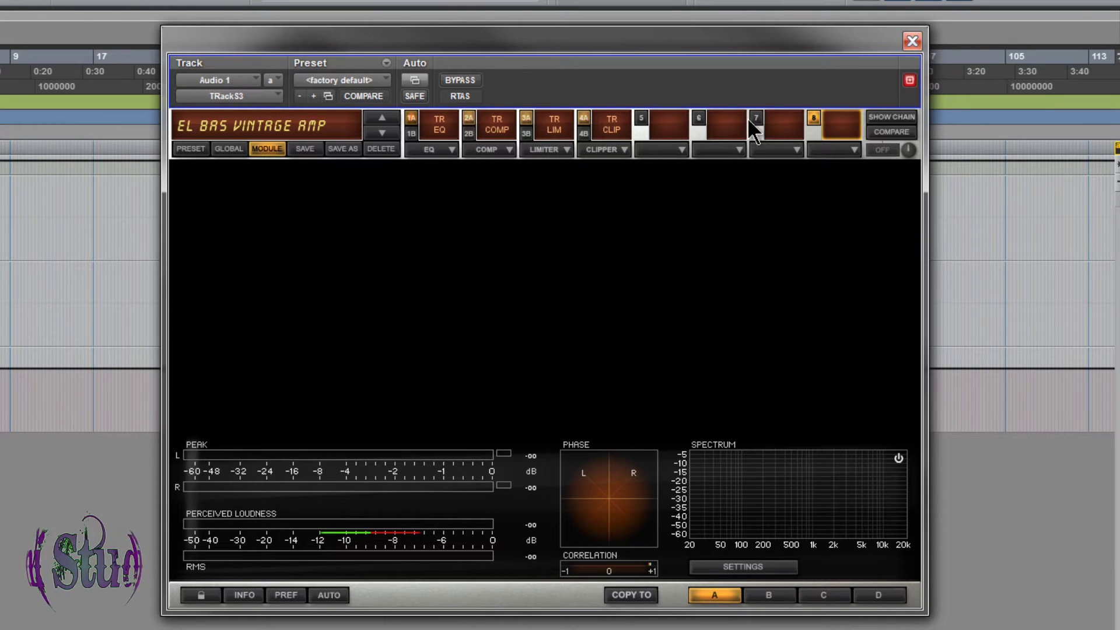
click(891, 117)
click(762, 594)
click(715, 593)
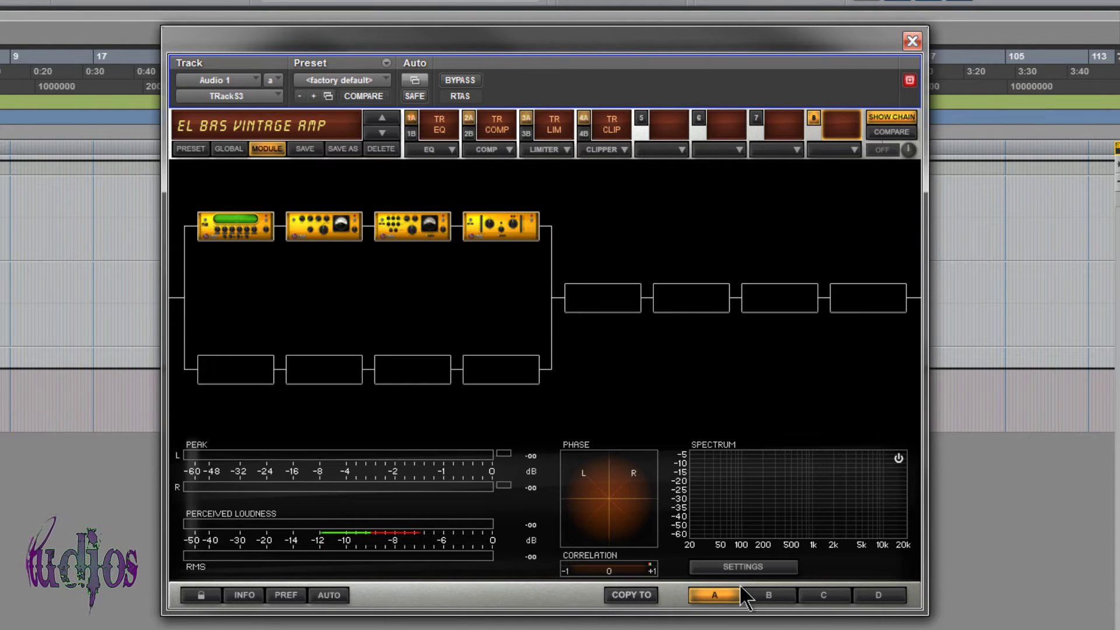
click(769, 593)
click(714, 594)
click(762, 595)
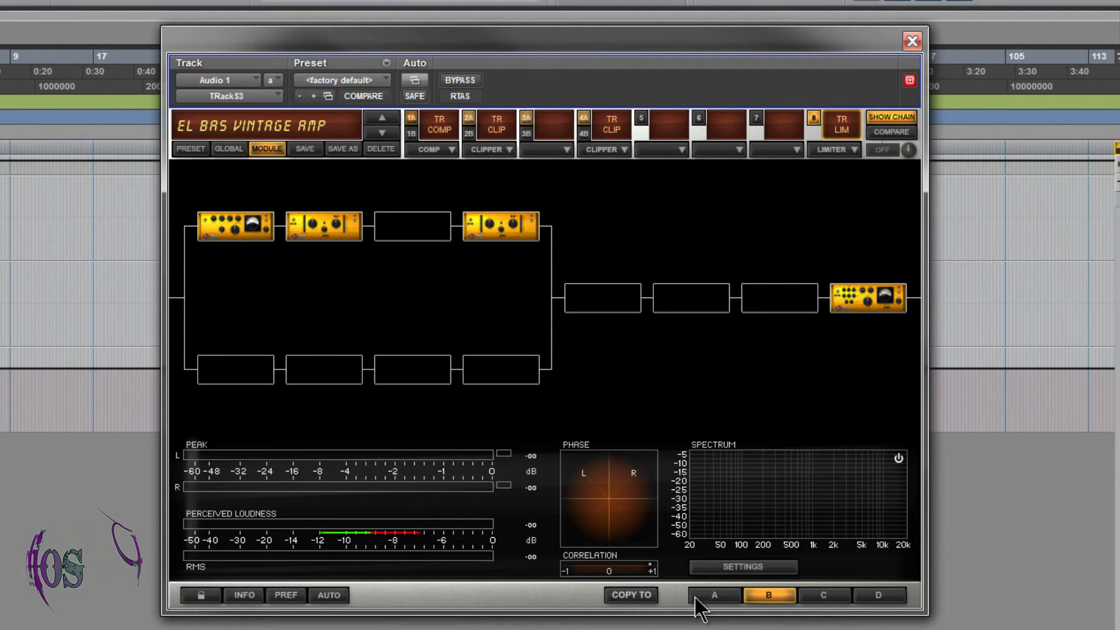
click(713, 594)
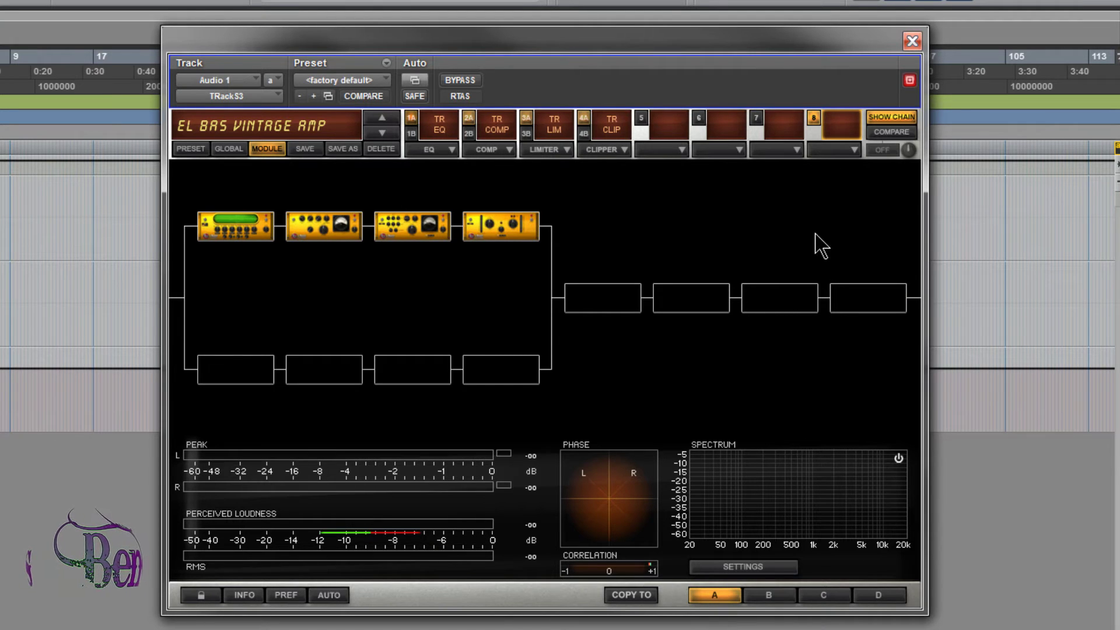
click(904, 118)
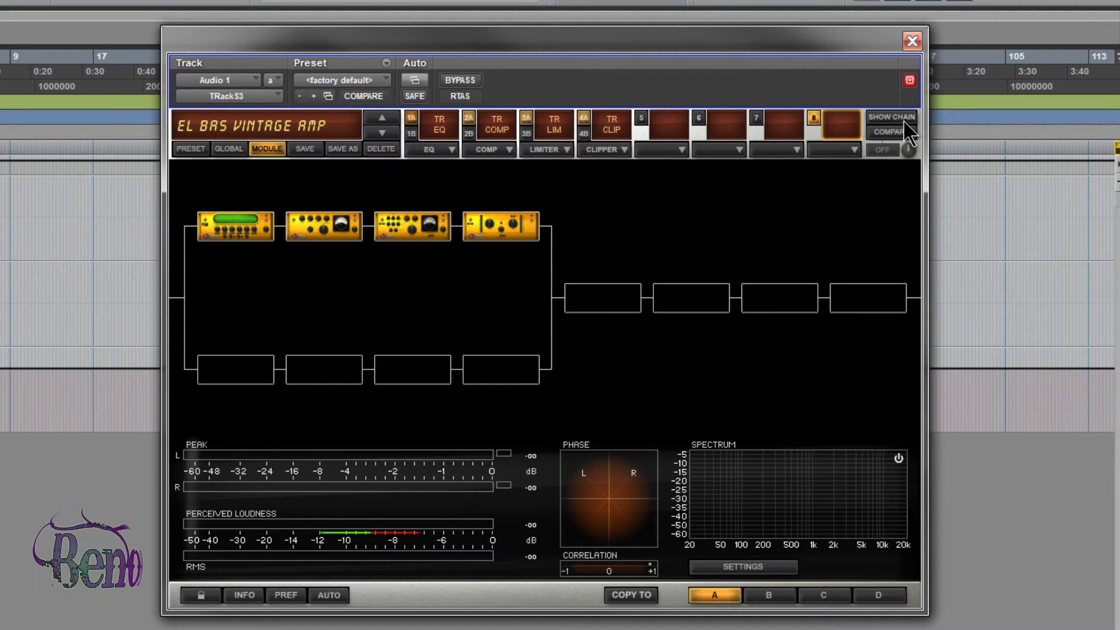
click(414, 120)
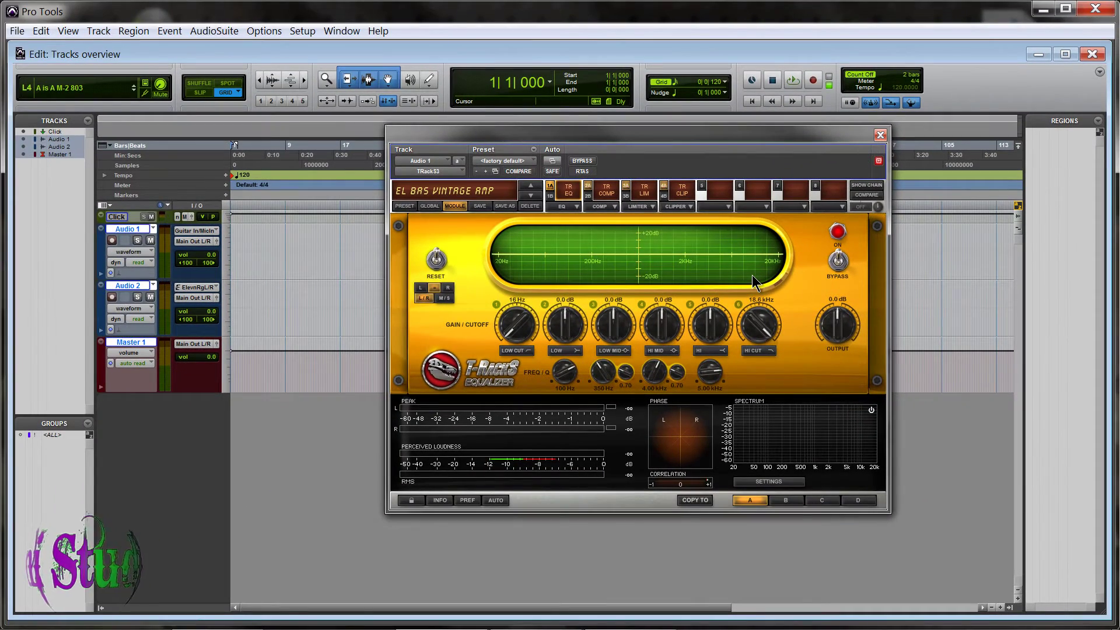
- Switch to the Mix window and view the individual T-RackS 3 modules inserted on the Audio 1 track
key(ctrl+equal)
click(171, 150)
drag(746, 134, 713, 105)
click(182, 161)
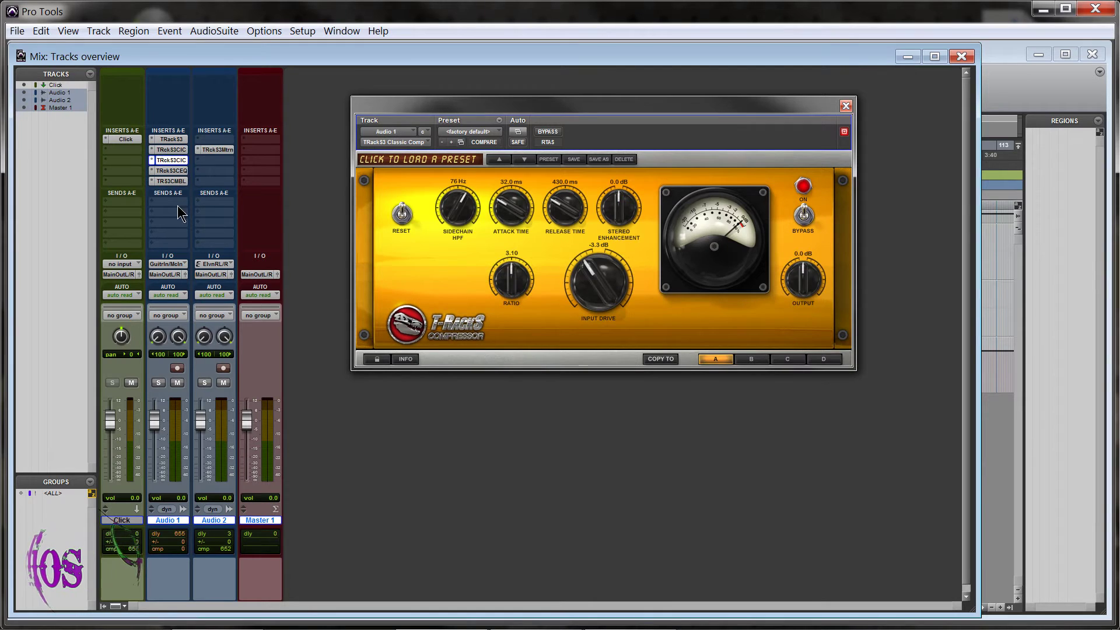
click(171, 171)
click(171, 181)
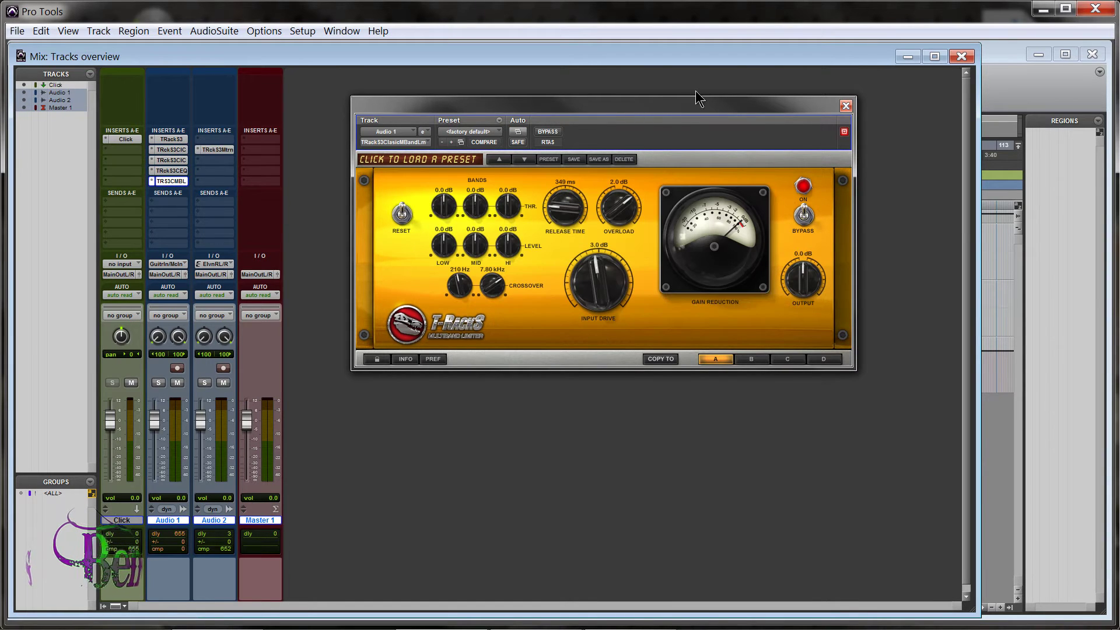
- View the T-RackS 3 metering plug-in on the Audio 2 track and return to the Mix window
drag(717, 114, 692, 154)
click(220, 149)
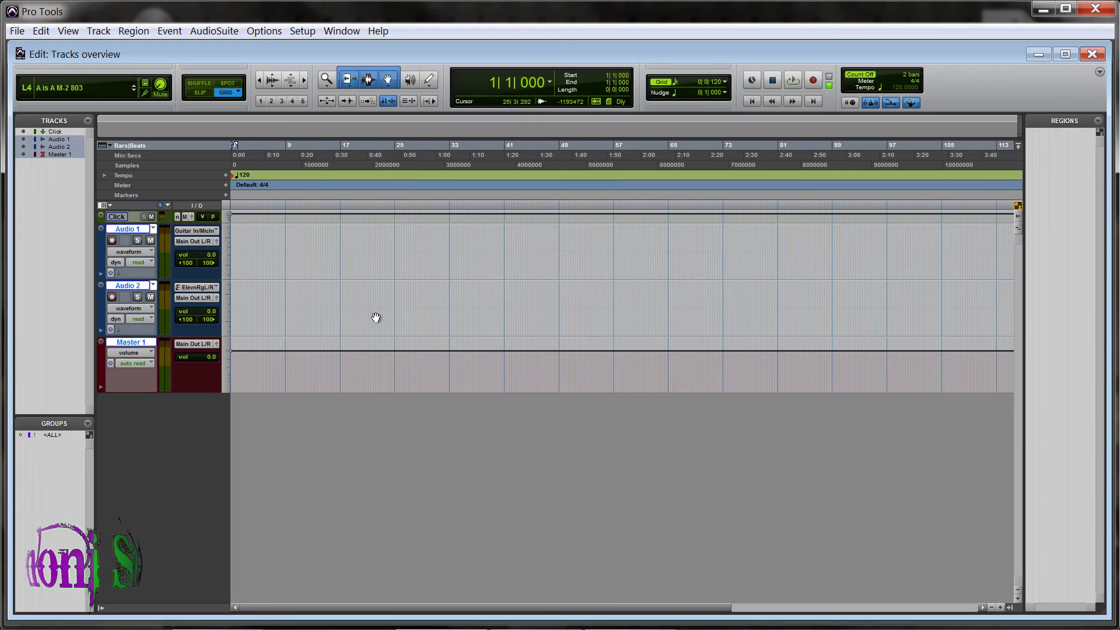
key(ctrl+equal)
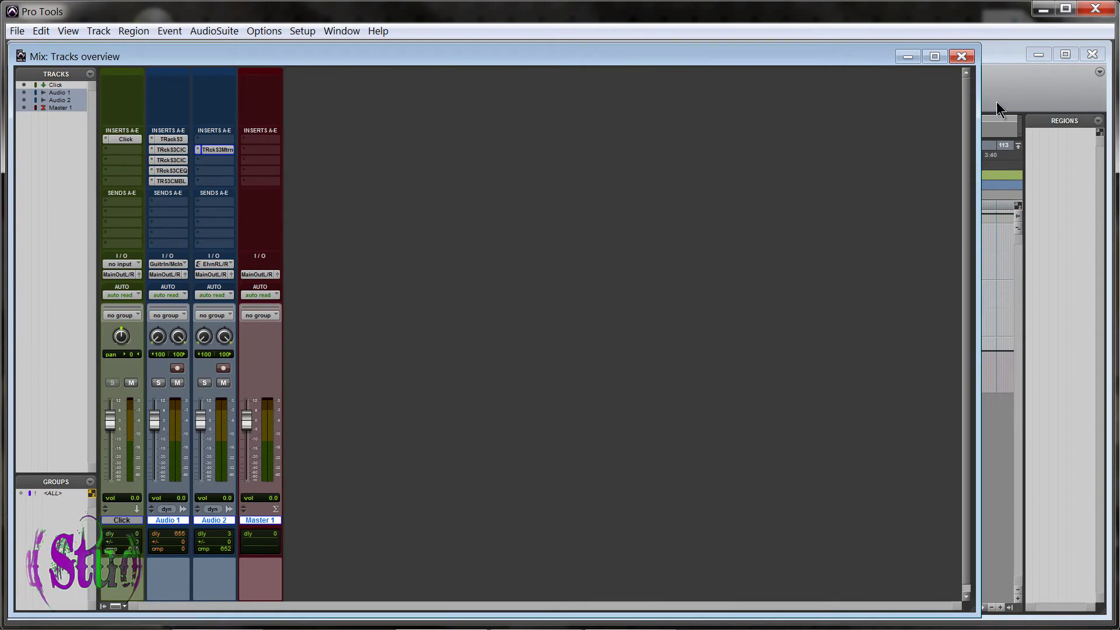
- Launch the standalone T-RackS 3 application and add the Bogner XTC Pac 2 Mix 4 file to the audio files
double_click(169, 478)
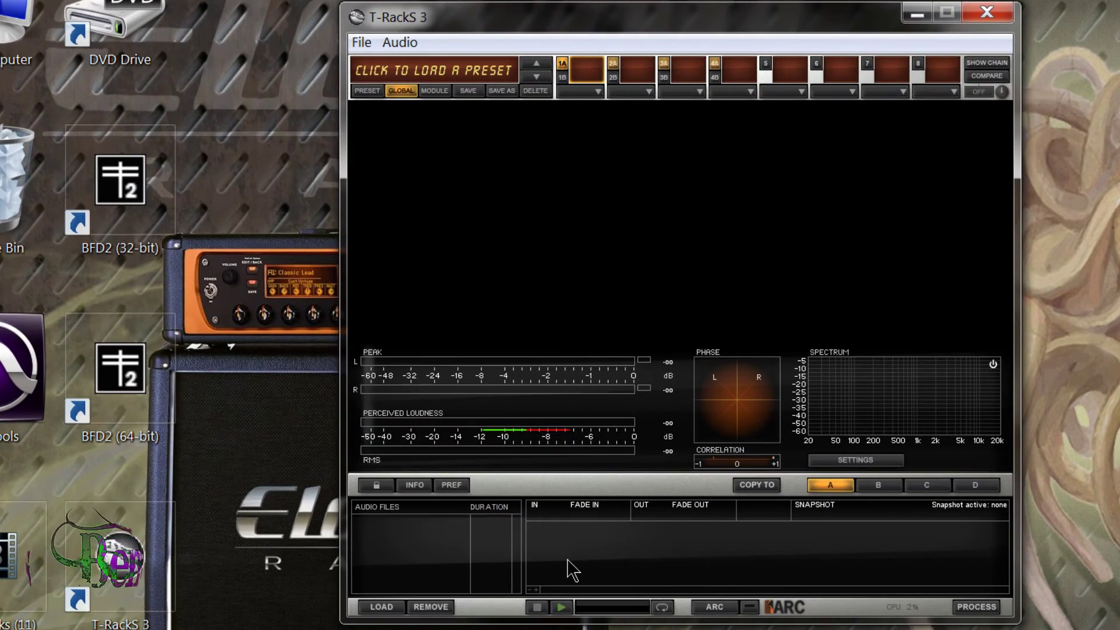
click(564, 629)
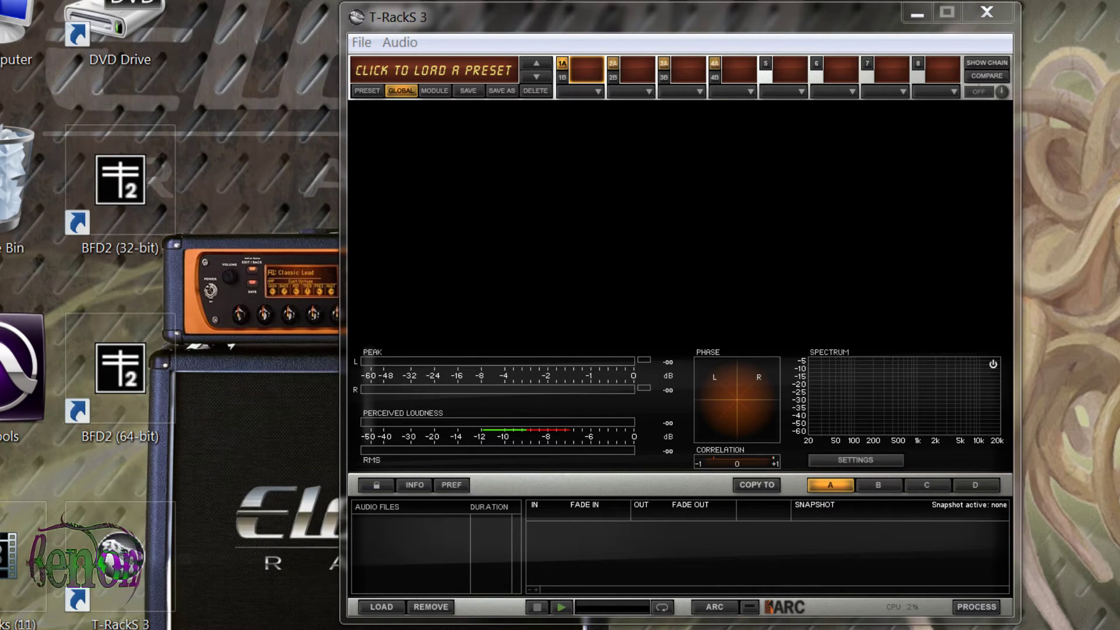
drag(0, 374, 385, 535)
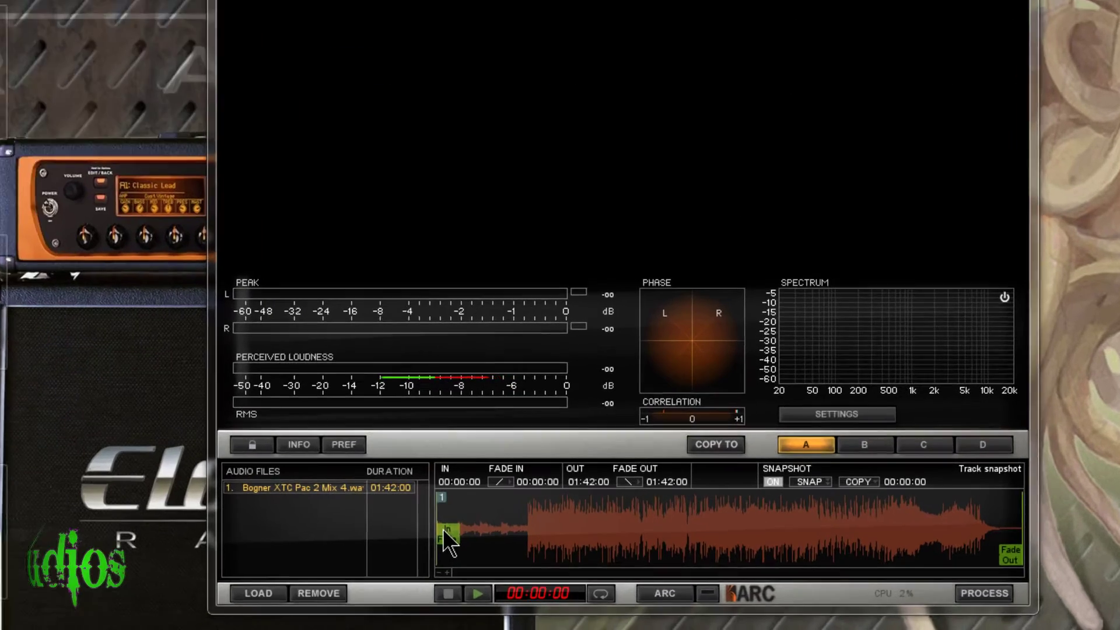
- Trim the track from 00:04:11 to 01:36:63, with the fade-in ending at 00:21:07 and the fade-out starting at 01:27:65
mouse_move(537, 558)
mouse_down()
mouse_move(566, 553)
mouse_move(557, 553)
mouse_up()
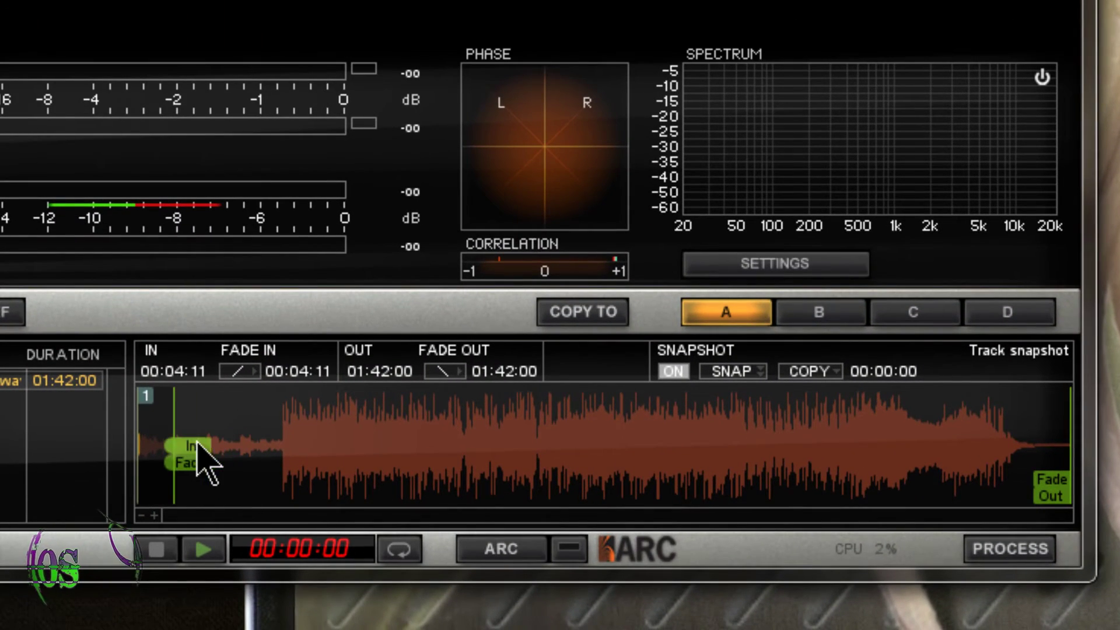
mouse_move(197, 445)
mouse_down()
mouse_move(220, 493)
mouse_move(350, 493)
mouse_up()
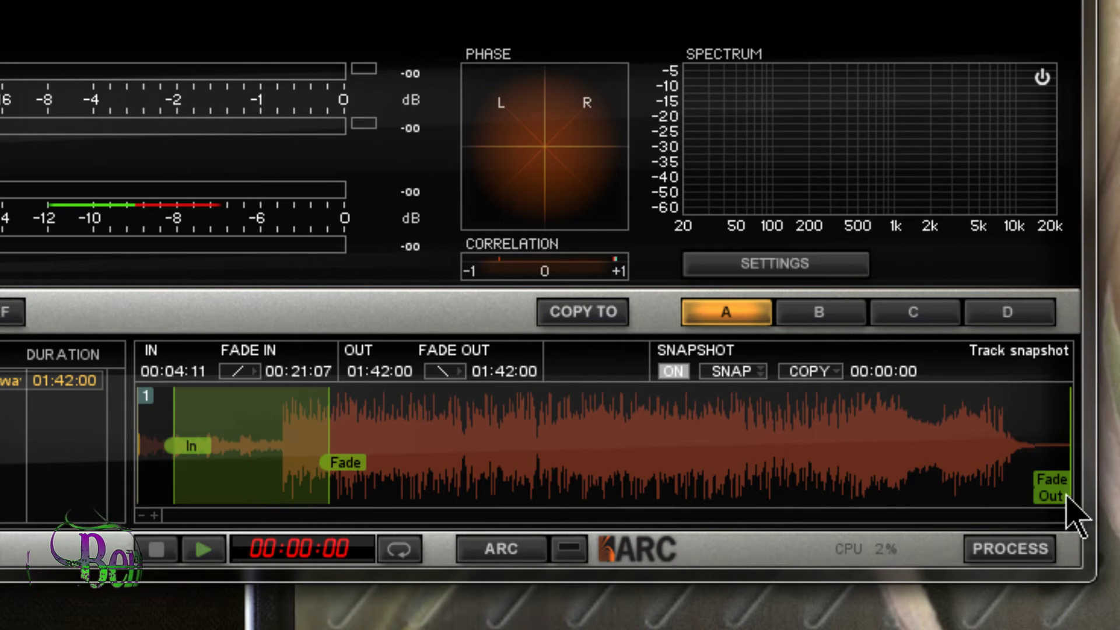
mouse_move(1067, 499)
mouse_down()
mouse_move(1008, 481)
mouse_move(1013, 492)
mouse_move(939, 479)
mouse_up()
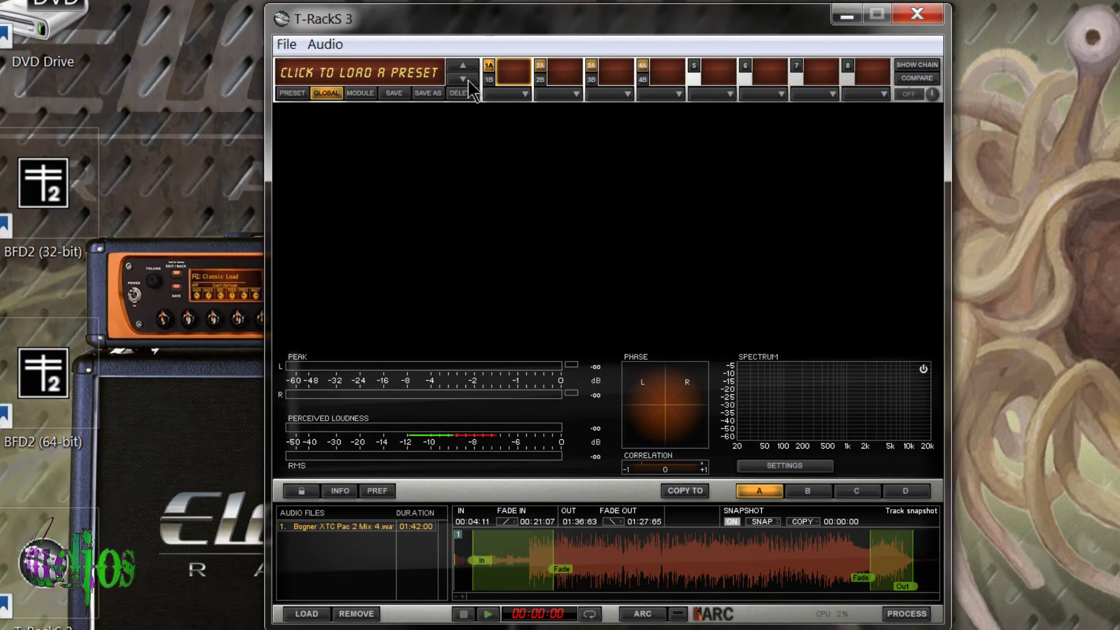
- Load the 15 IPS Tape Sat preset and create a second snapshot positioned at 00:32:42 on the waveform
click(468, 80)
click(761, 521)
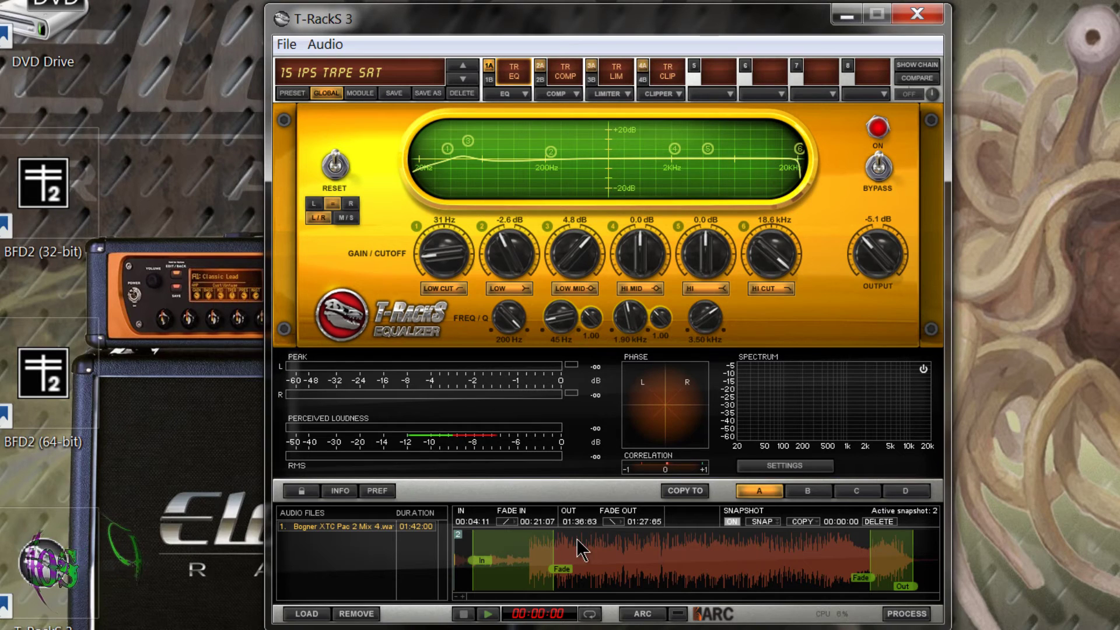
drag(459, 533, 613, 536)
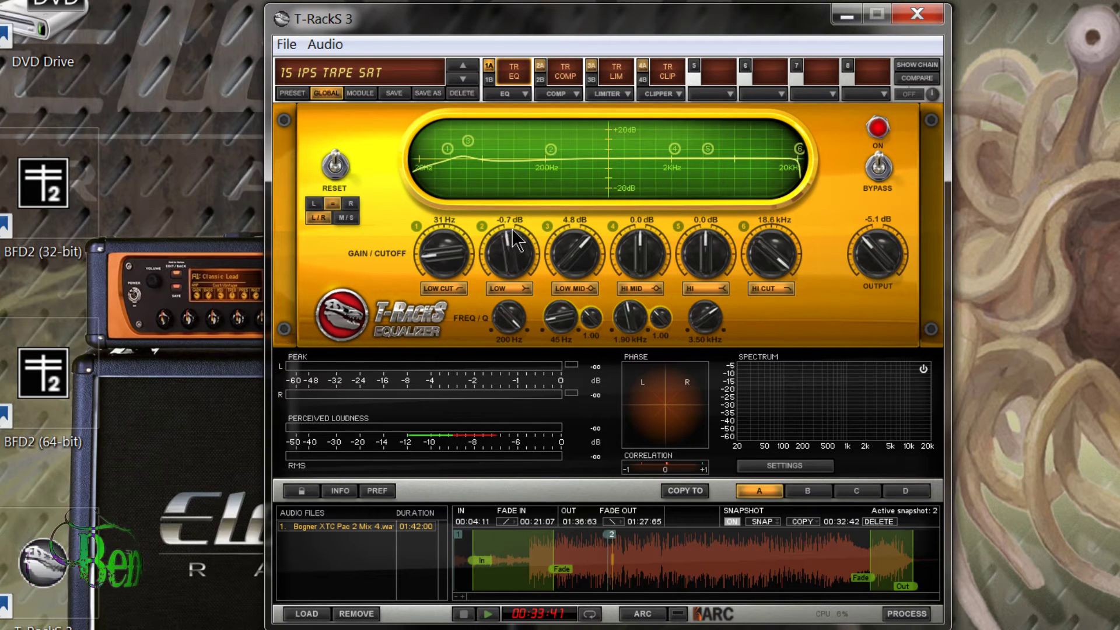
- In snapshot 2's equalizer, set the low cut to 3.65 kHz and the low, low mid, hi mid and hi gains to 15.0 dB
drag(510, 251, 524, 187)
drag(453, 258, 466, 268)
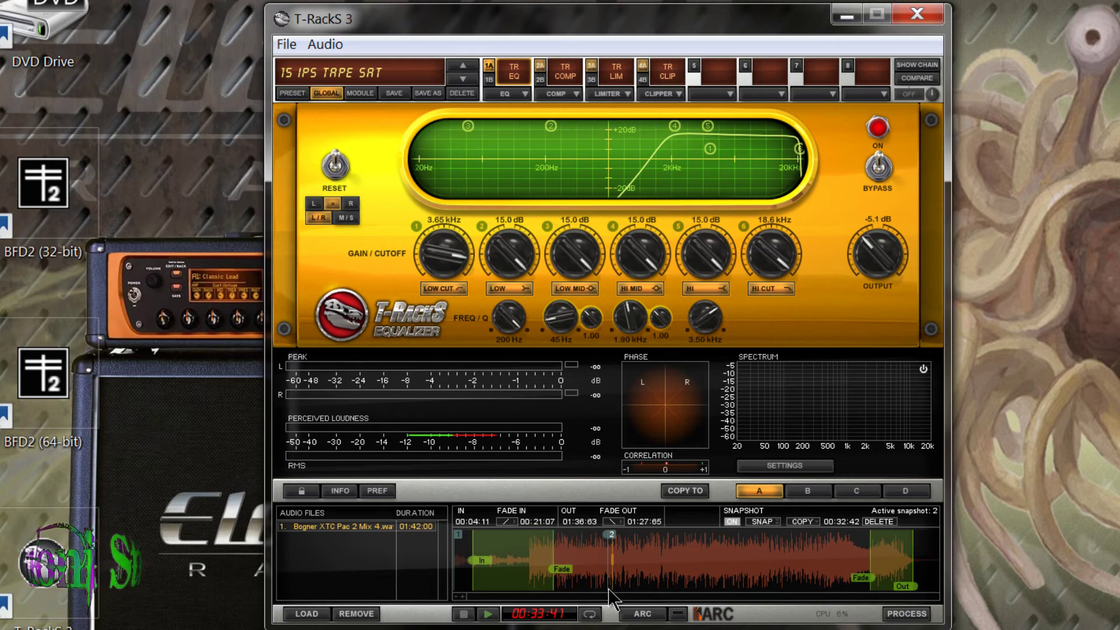
- Compare the equalizer settings before and after the second snapshot by moving the playback position across its marker
click(588, 565)
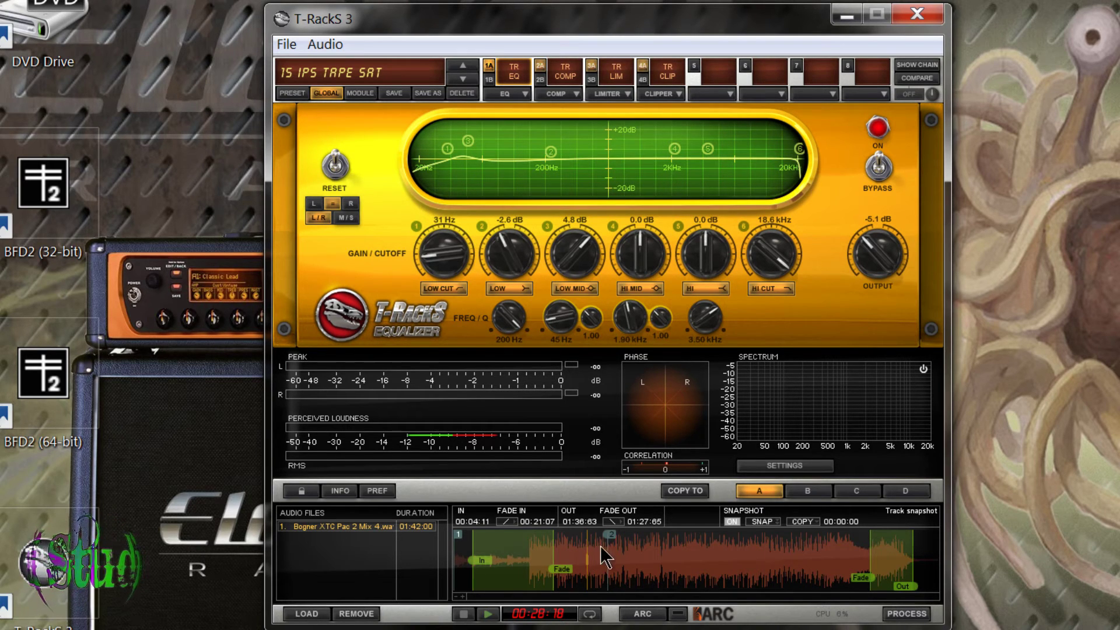
click(637, 551)
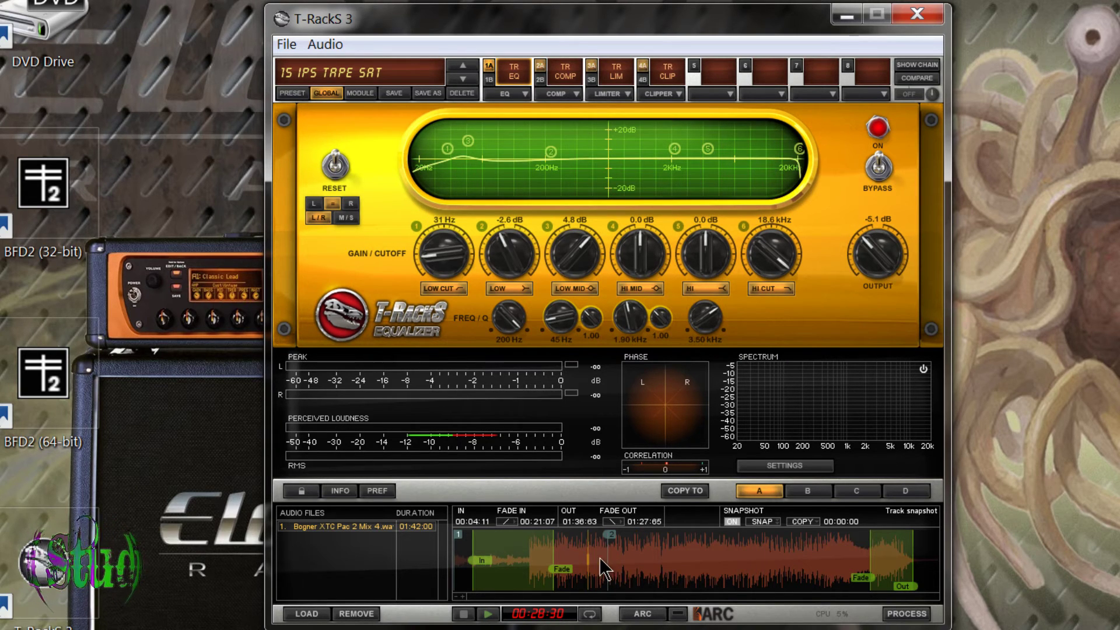
click(622, 575)
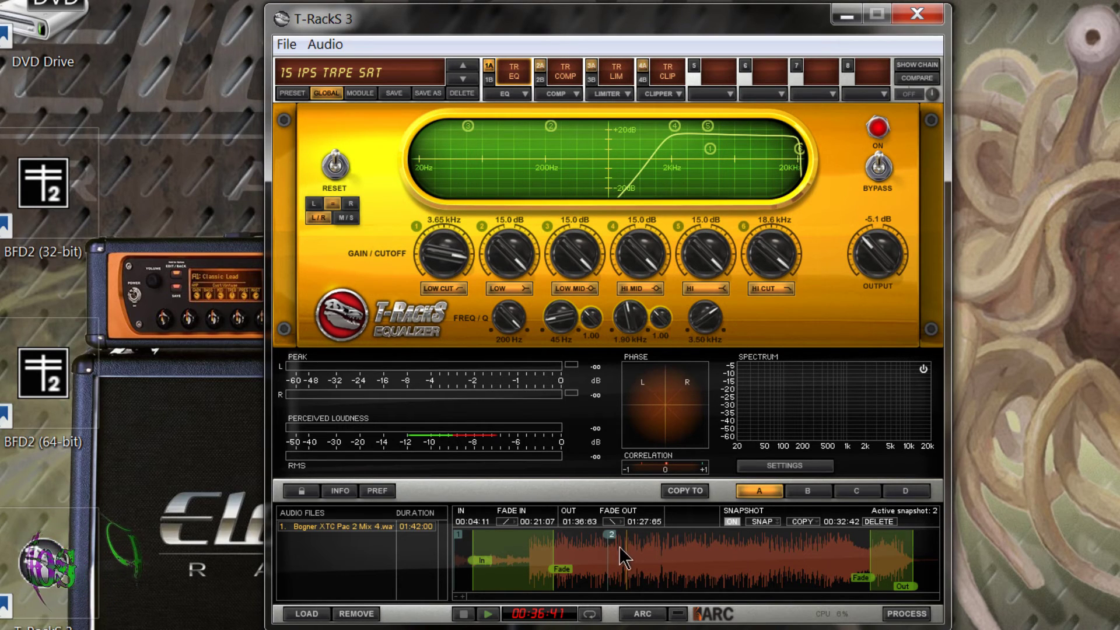
- Add further snapshots along the waveform, placing snapshot 5 at 00:59:10 and snapshot 6 at 00:47:25
click(769, 523)
mouse_move(632, 536)
mouse_down()
mouse_move(690, 548)
mouse_move(648, 537)
mouse_move(739, 535)
mouse_up()
click(759, 523)
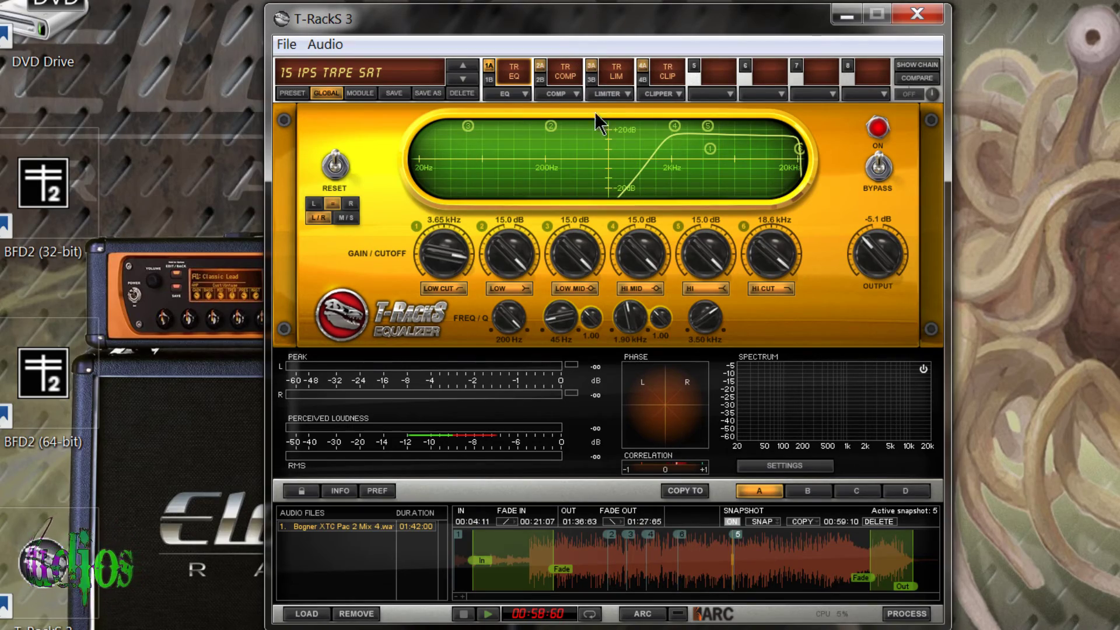
- Show the compressor in slot 2A and add the files Bogner XTC Pack 2 mix-1 and mix-2 to the audio files
click(617, 71)
click(541, 70)
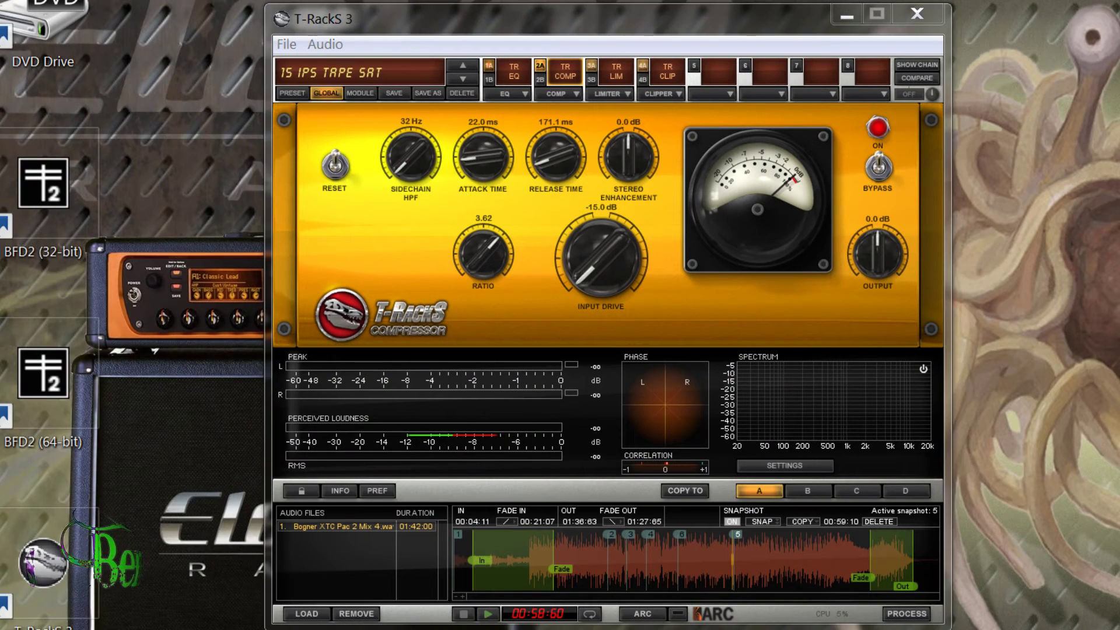
drag(22, 444, 354, 564)
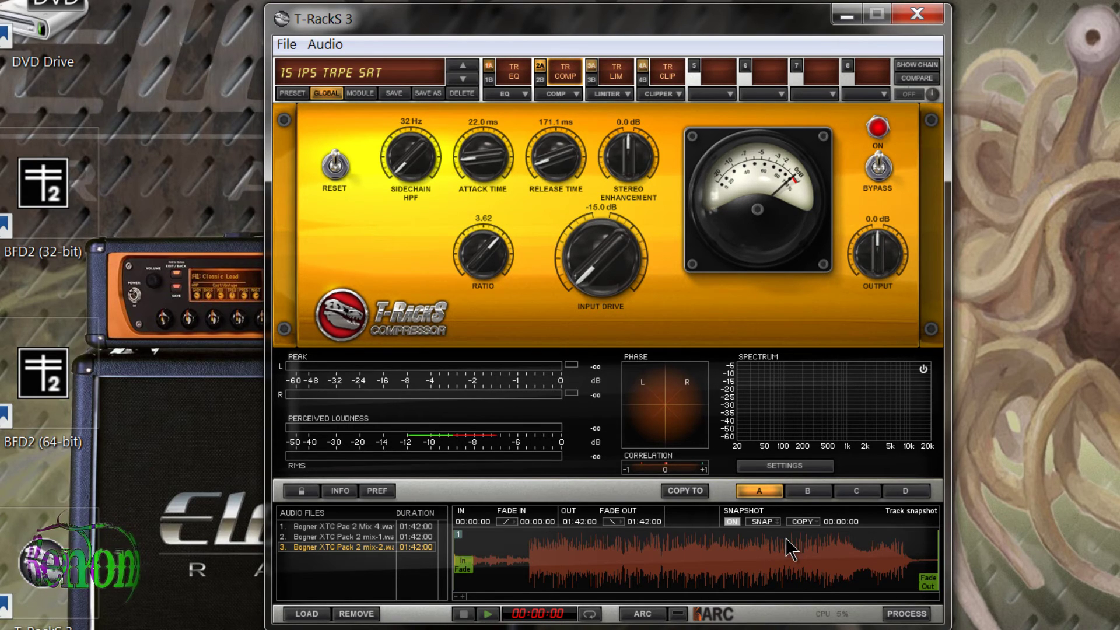
- For the third audio file, set the compressor's input drive to 9.0 dB and release time to 571.8 ms
drag(602, 279, 605, 259)
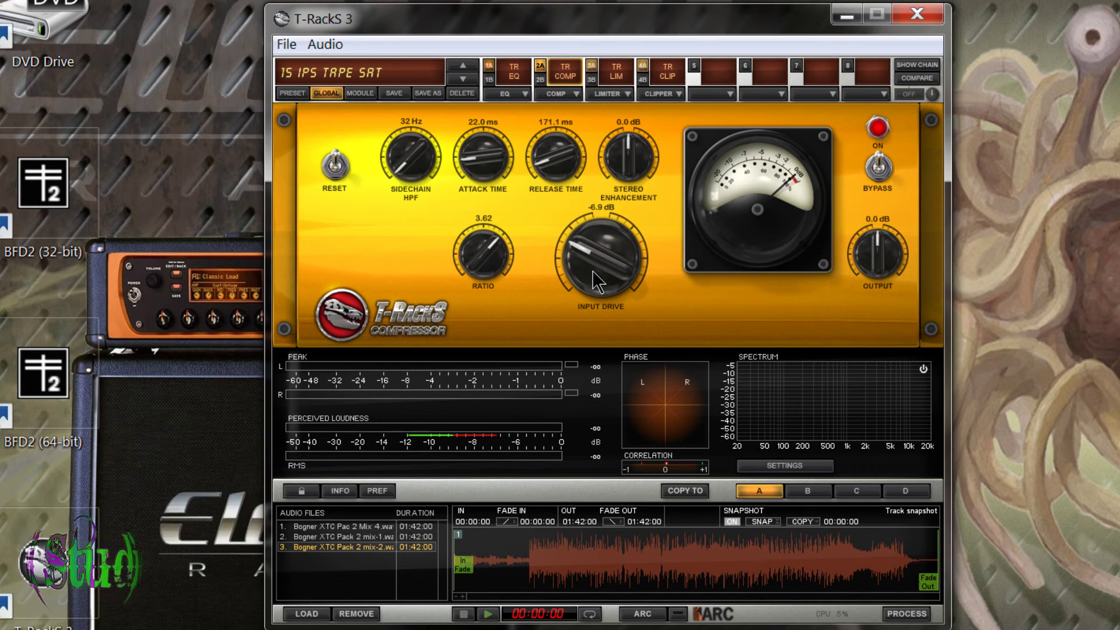
drag(594, 282, 602, 169)
drag(534, 172, 547, 115)
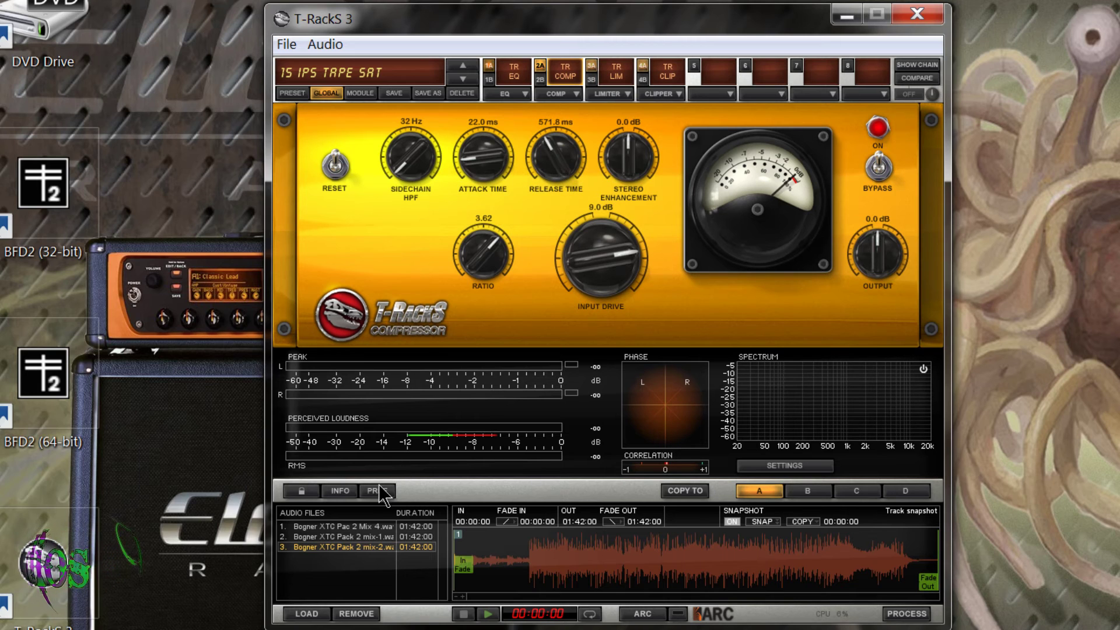
- For the second audio file, set the compressor's input drive to -7.7 dB, attack time to 57.8 ms and sidechain HPF to 45 Hz
click(357, 536)
drag(597, 267, 608, 211)
drag(486, 140, 537, 73)
drag(410, 158, 480, 165)
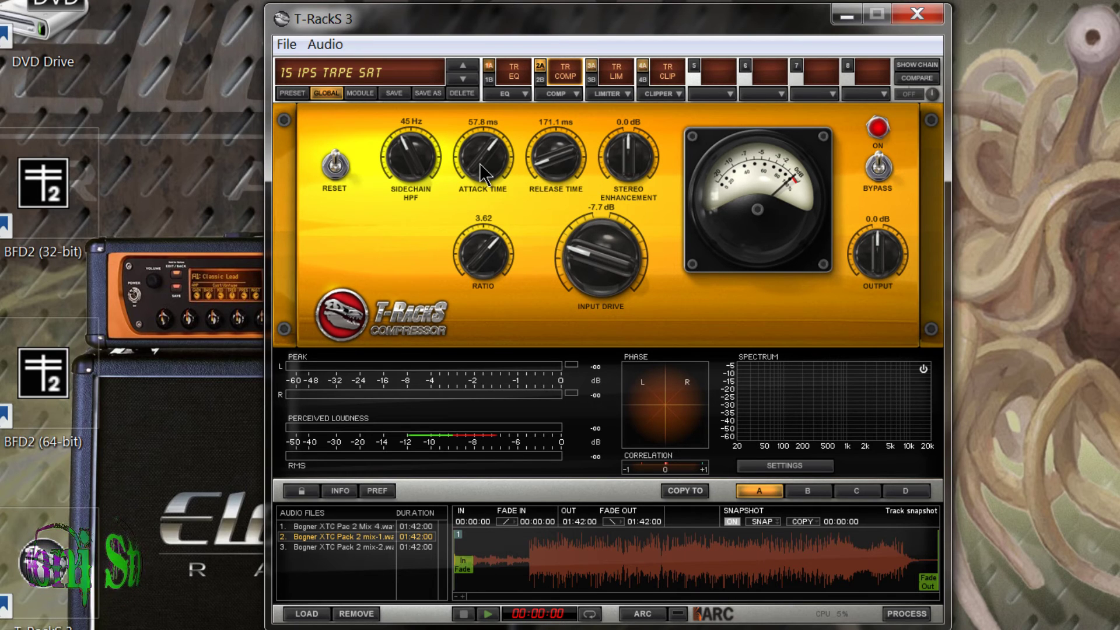
- Return to the first audio file, enable chain comparison against the unprocessed signal and adjust the comparison level
click(377, 527)
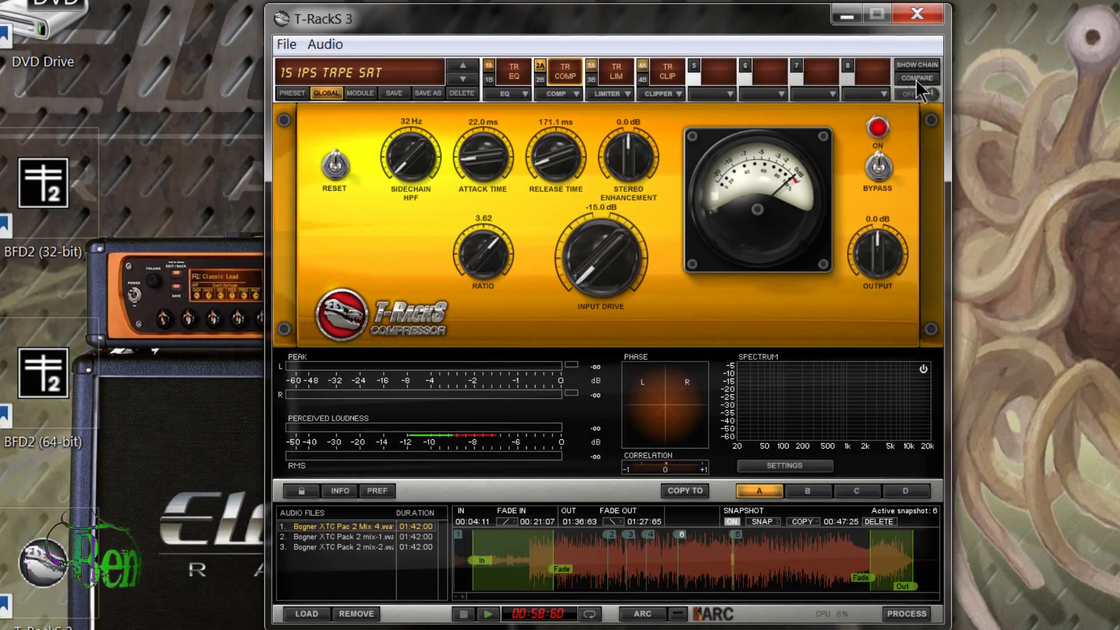
click(917, 79)
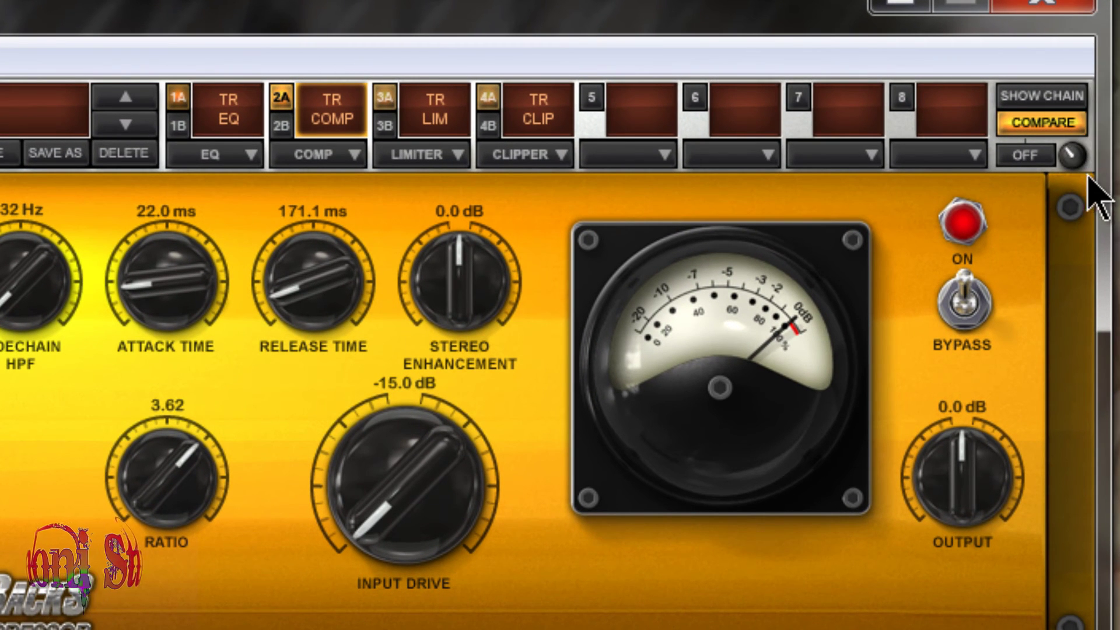
drag(1088, 175, 1085, 132)
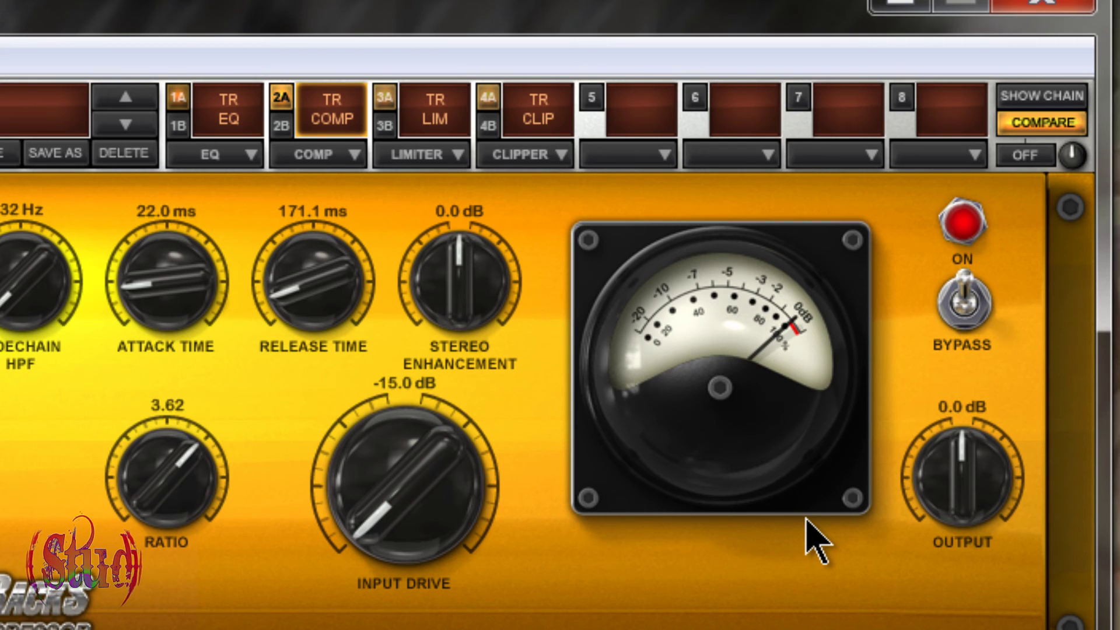